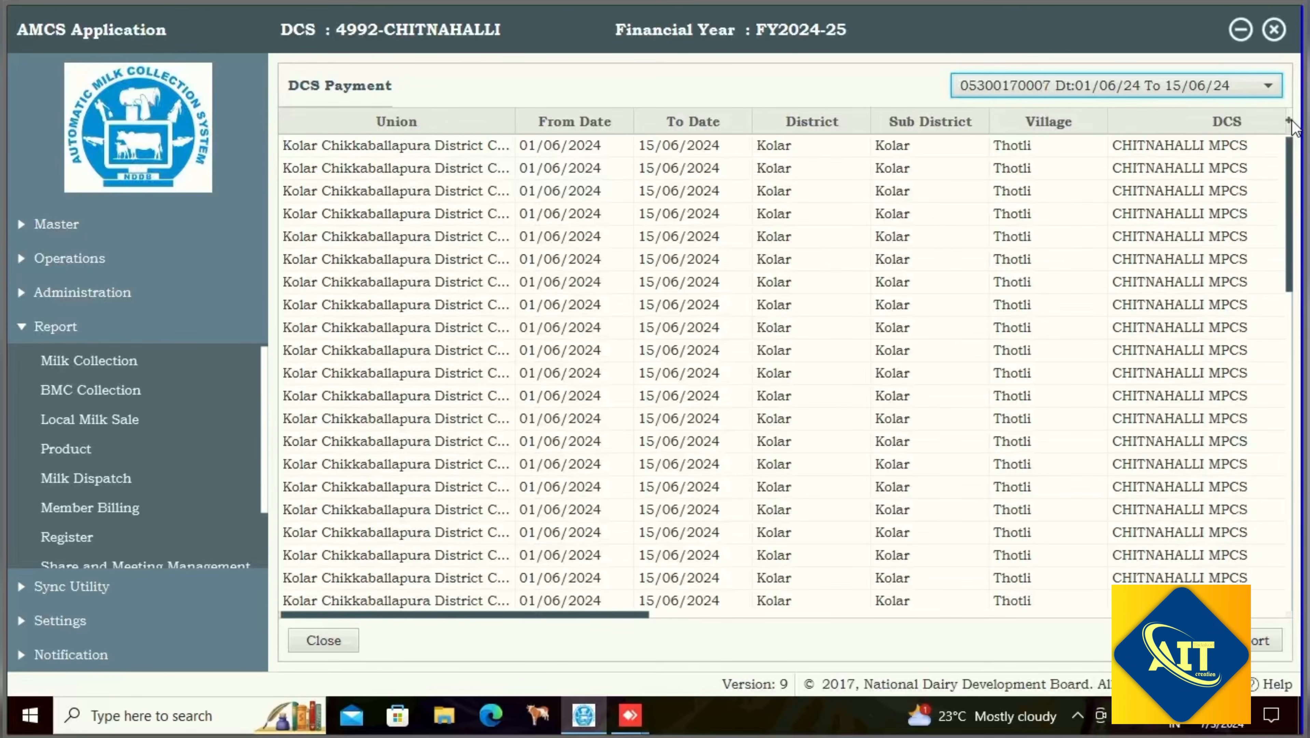
# - In the column chooser, hide the Union, From Date, To Date, District, Sub District and DCS columns
pyautogui.click(1290, 122)
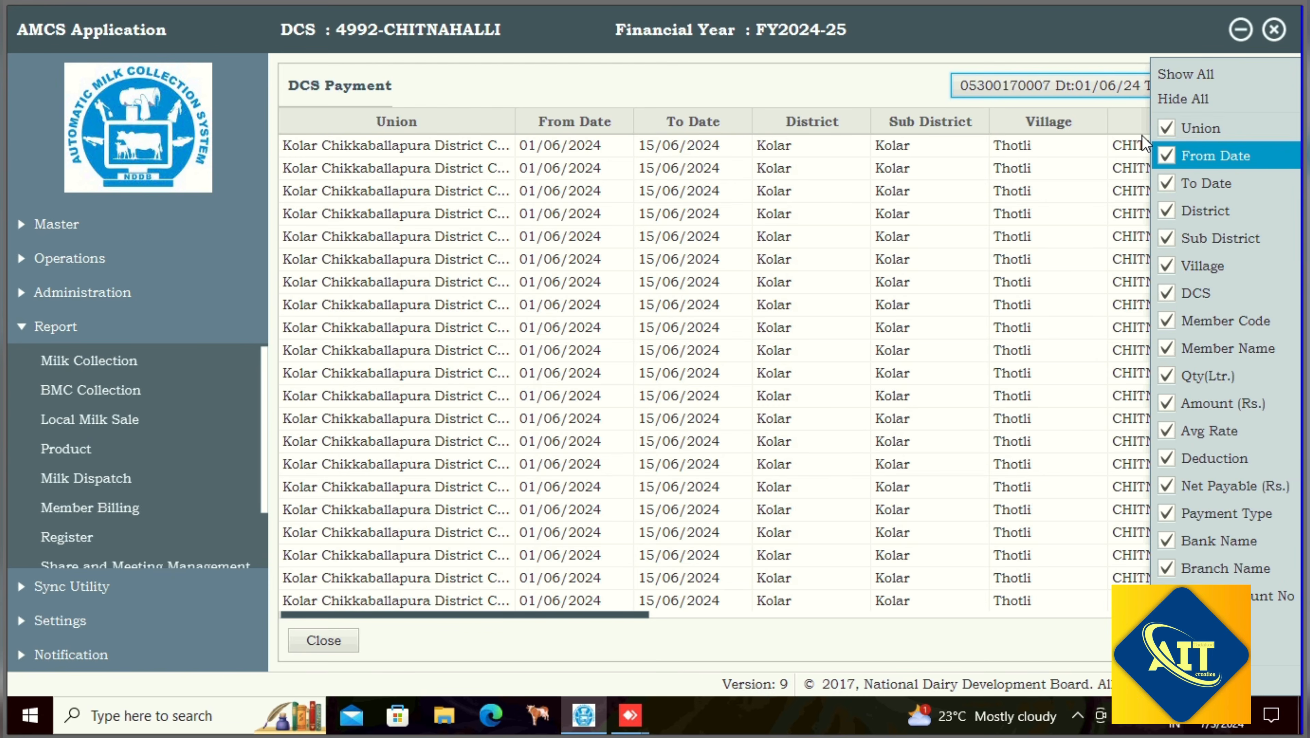
pyautogui.click(1163, 124)
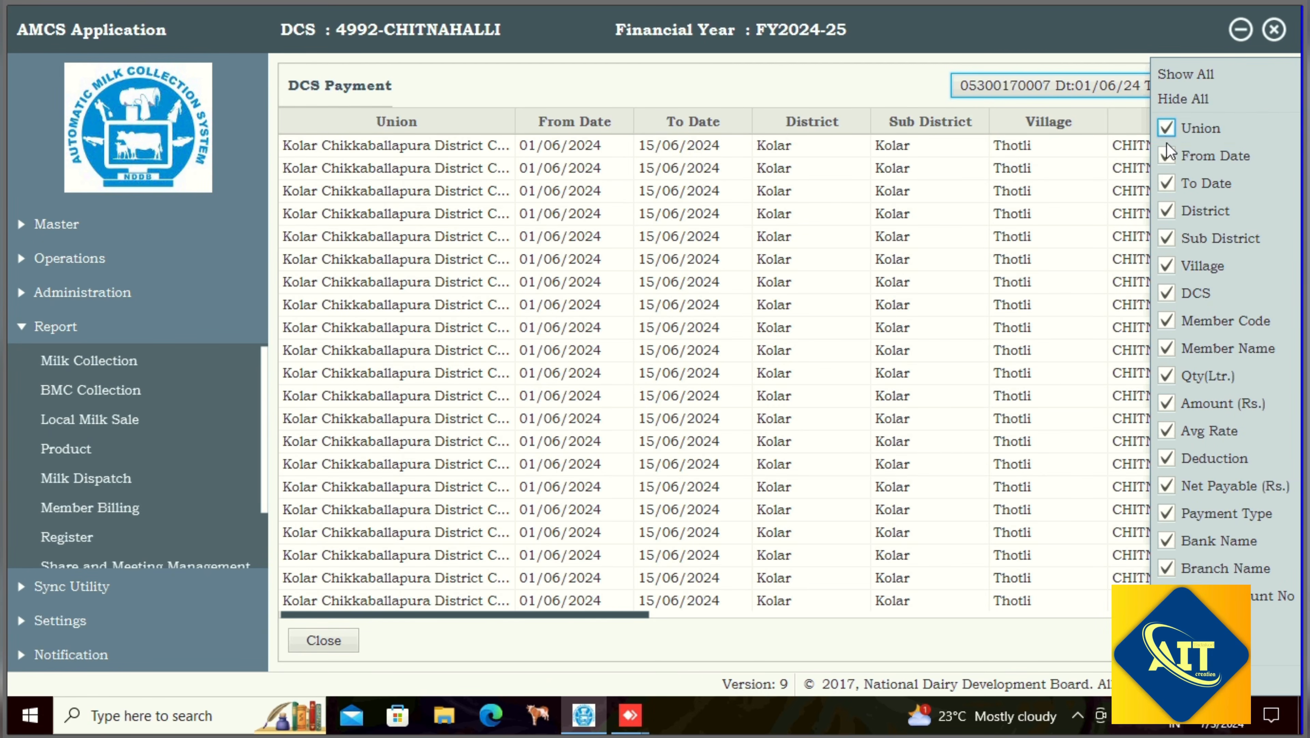
pyautogui.click(1167, 155)
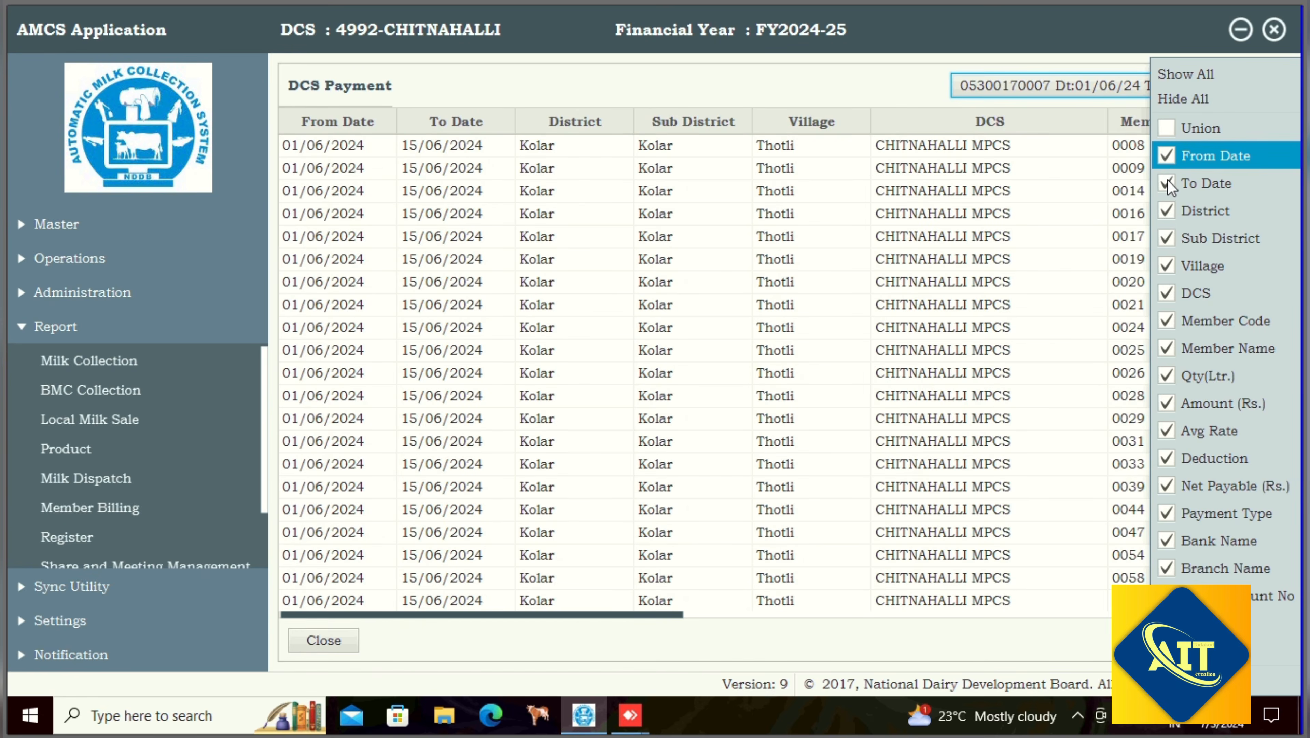
pyautogui.click(1168, 181)
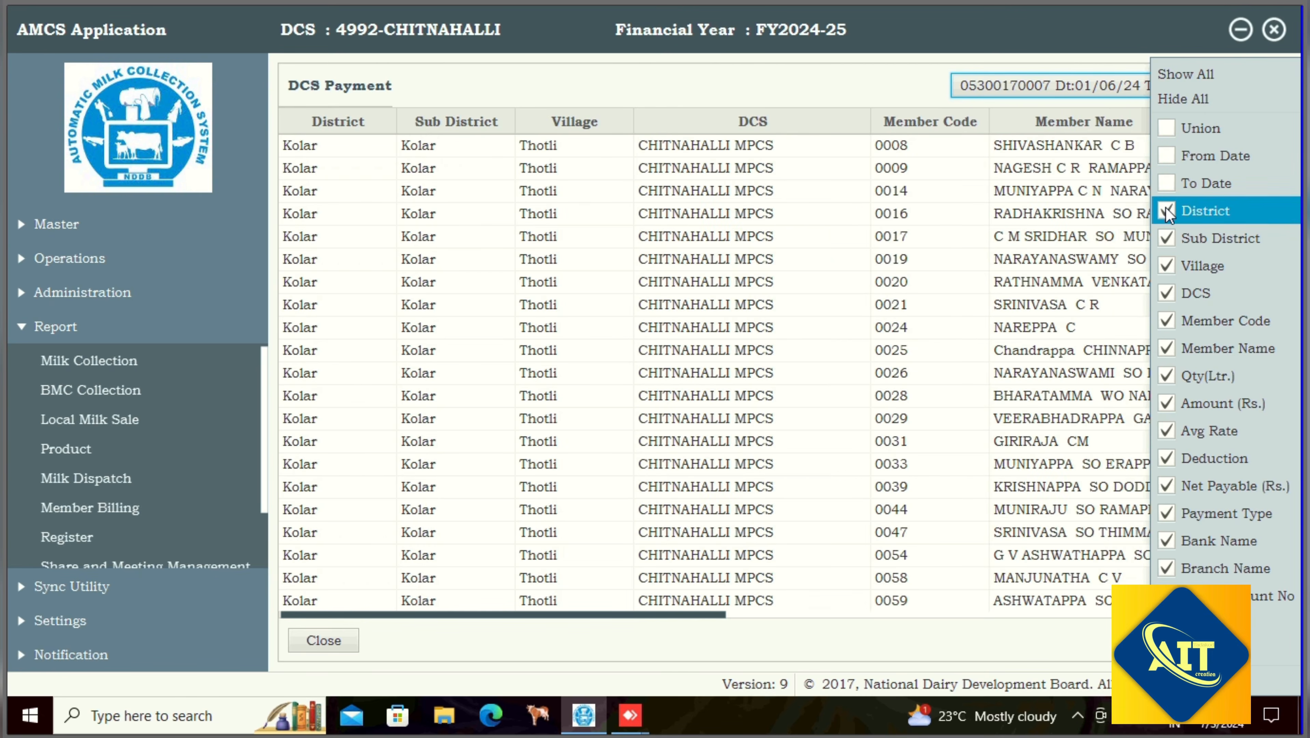
pyautogui.click(1166, 212)
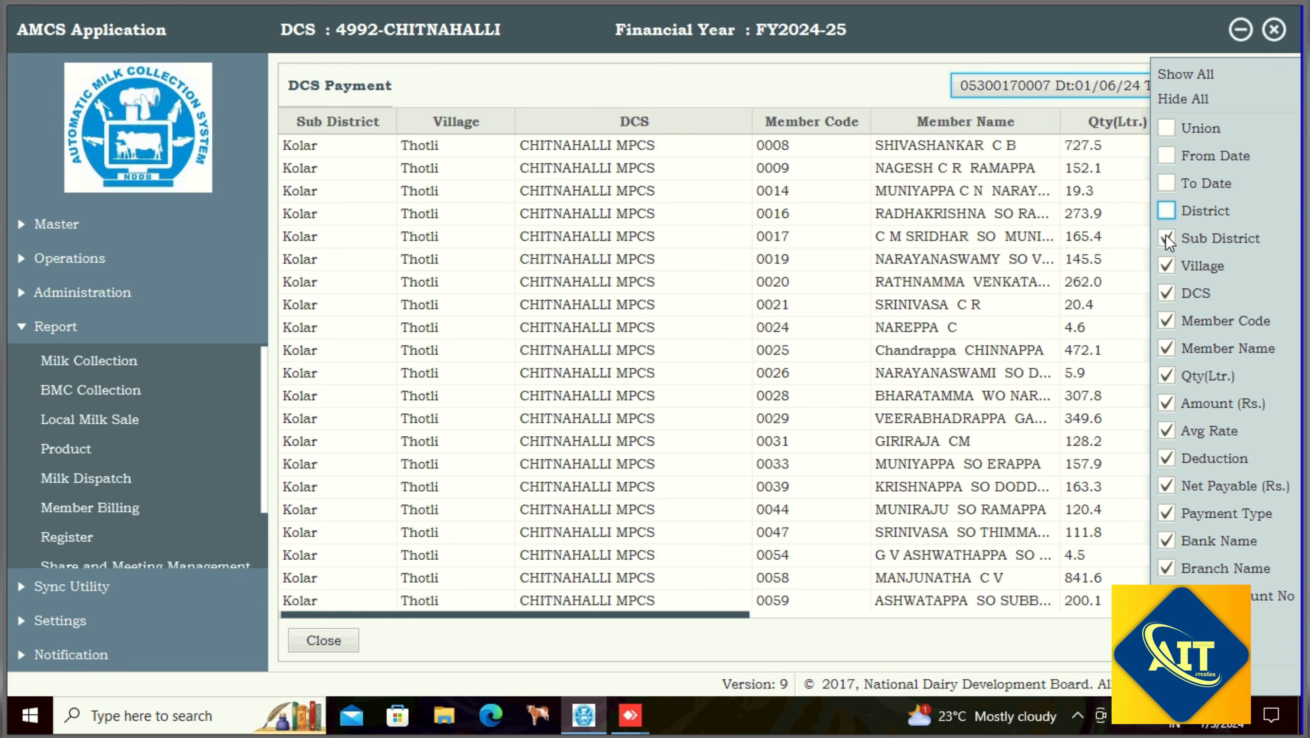
pyautogui.click(1166, 239)
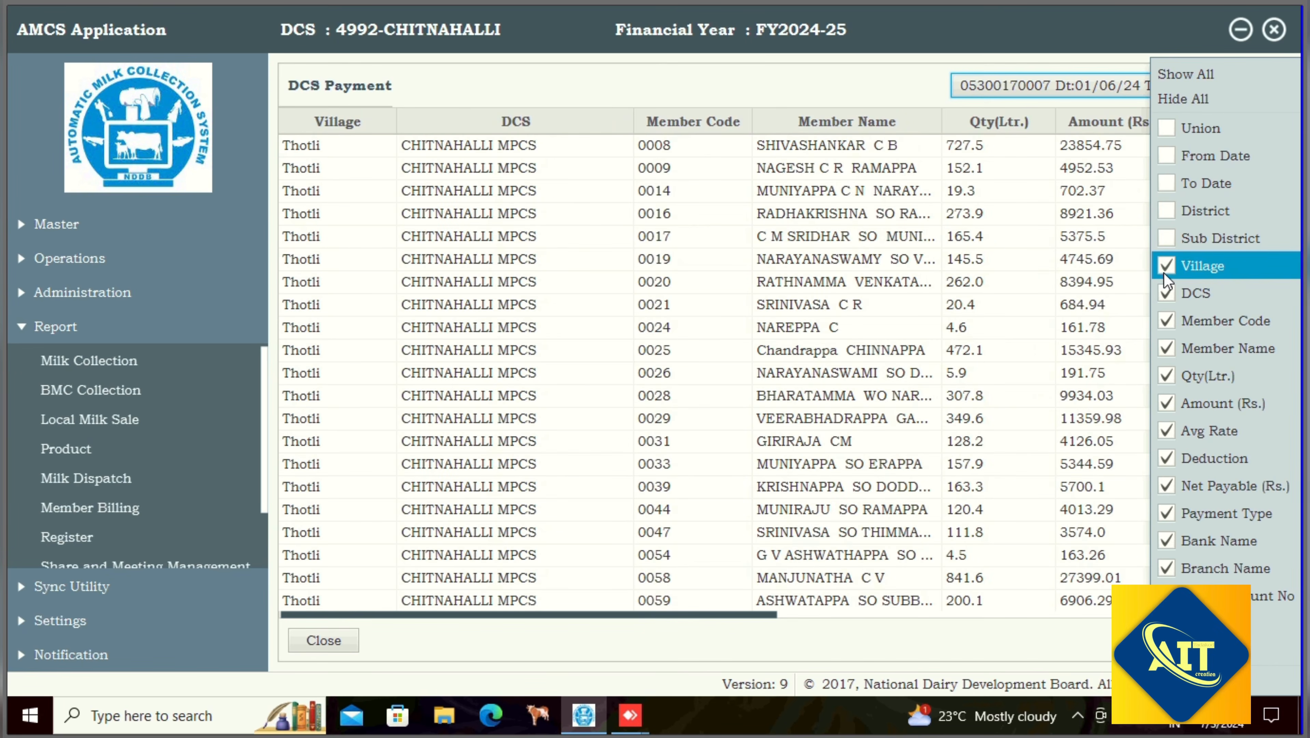
pyautogui.click(1166, 294)
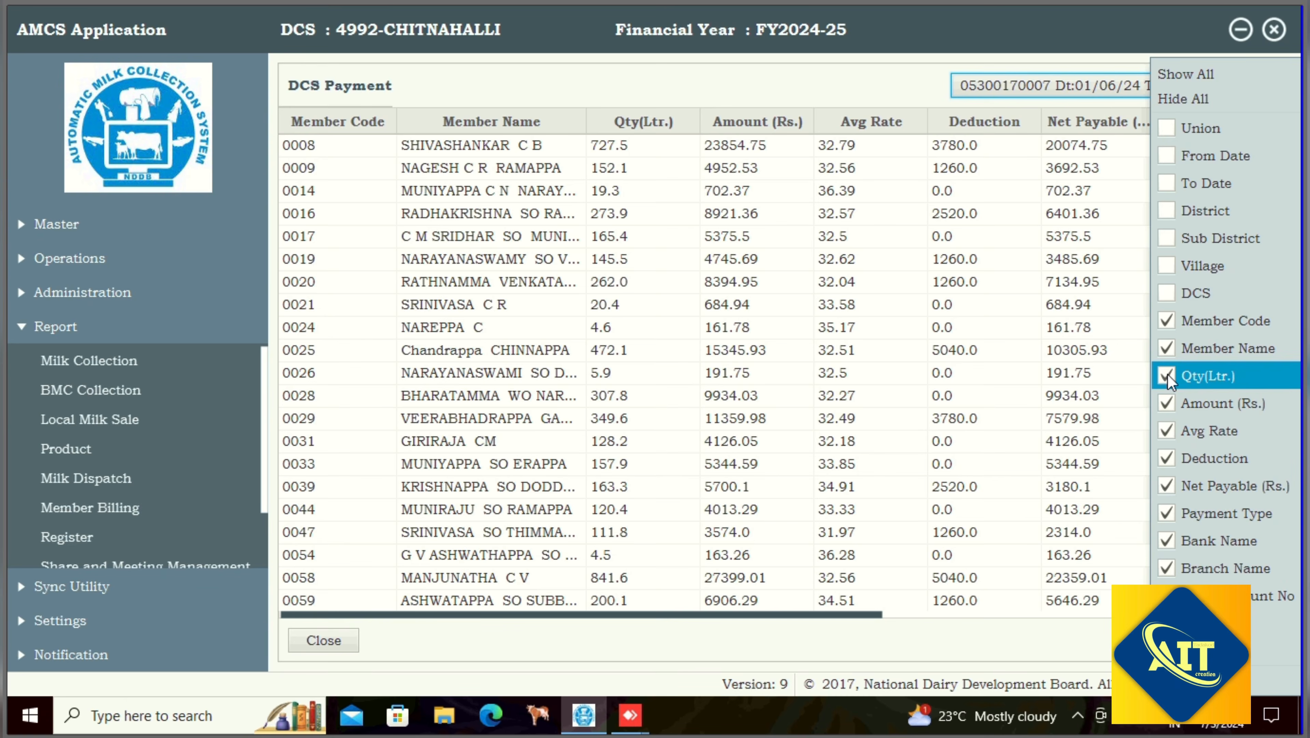
# - Hide the Qty(Ltr.), Amount (Rs.), Avg Rate, Deduction, Payment Type, Bank Name, Branch Name and Remark columns
pyautogui.click(1167, 375)
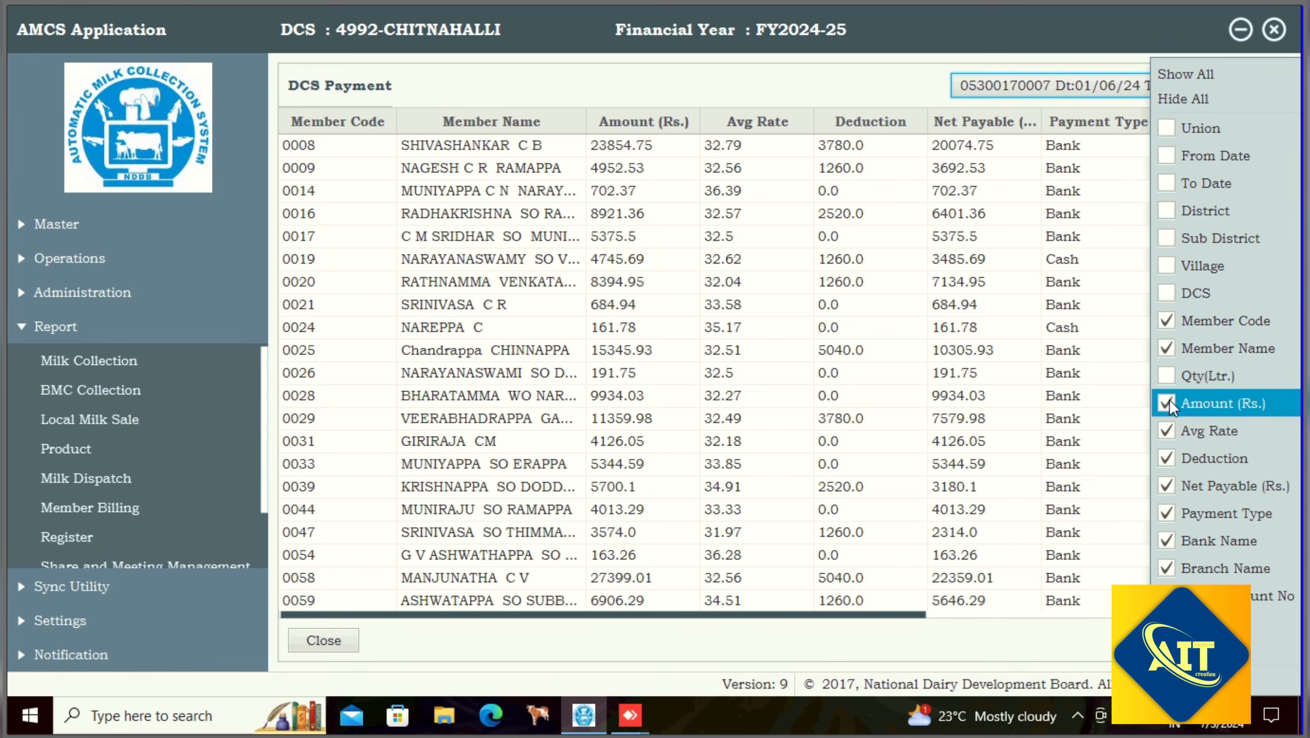
pyautogui.click(1169, 412)
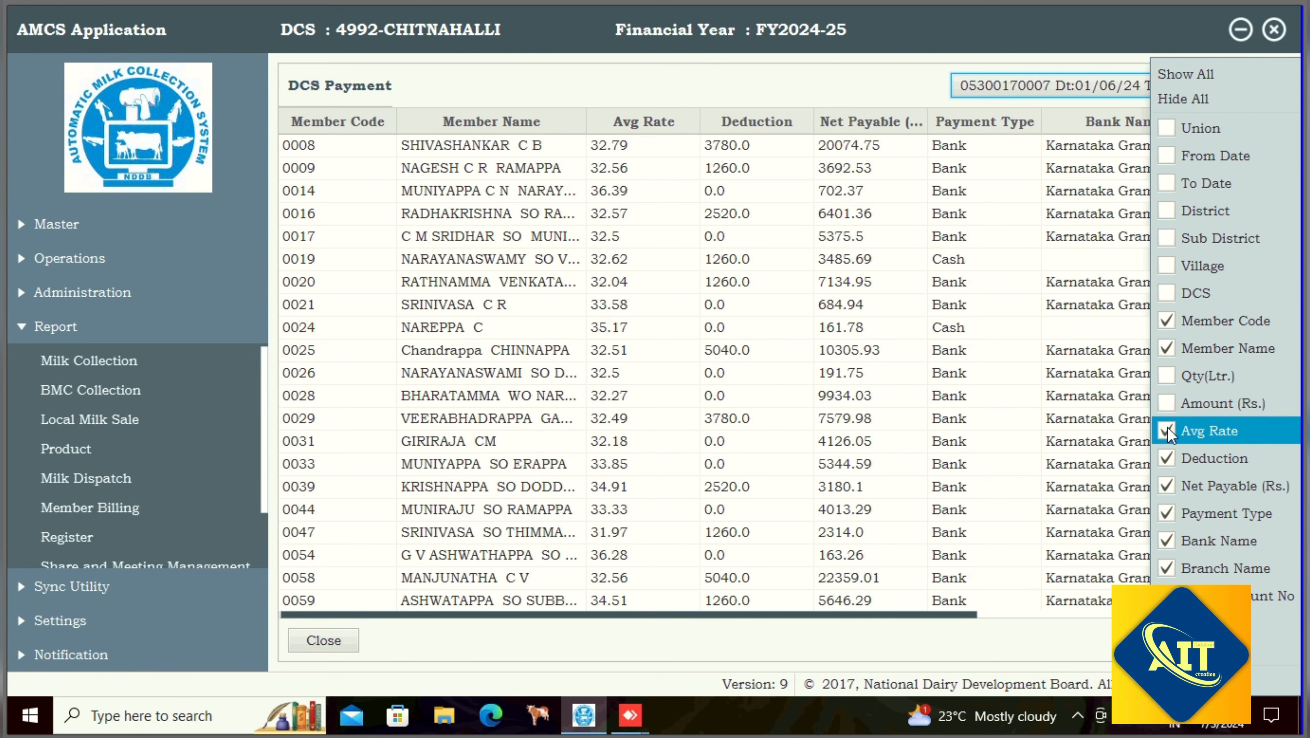
pyautogui.click(1169, 426)
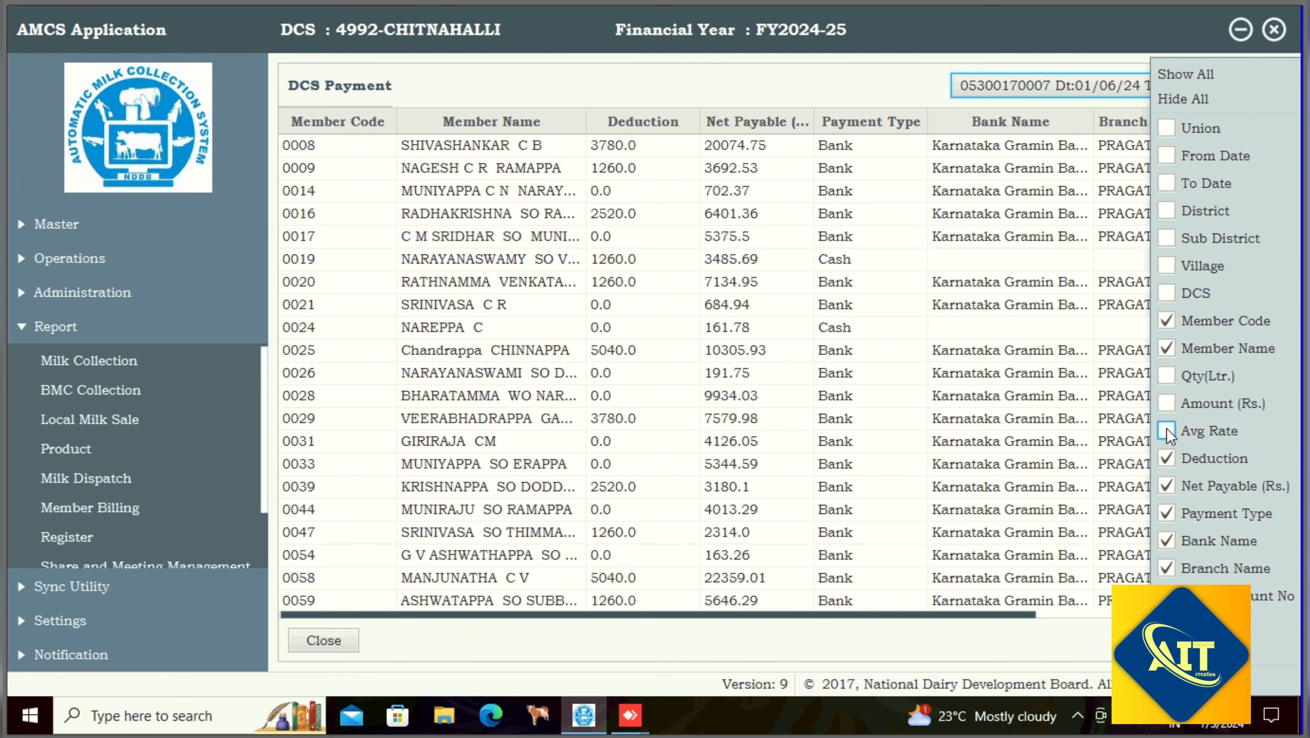
pyautogui.click(1167, 464)
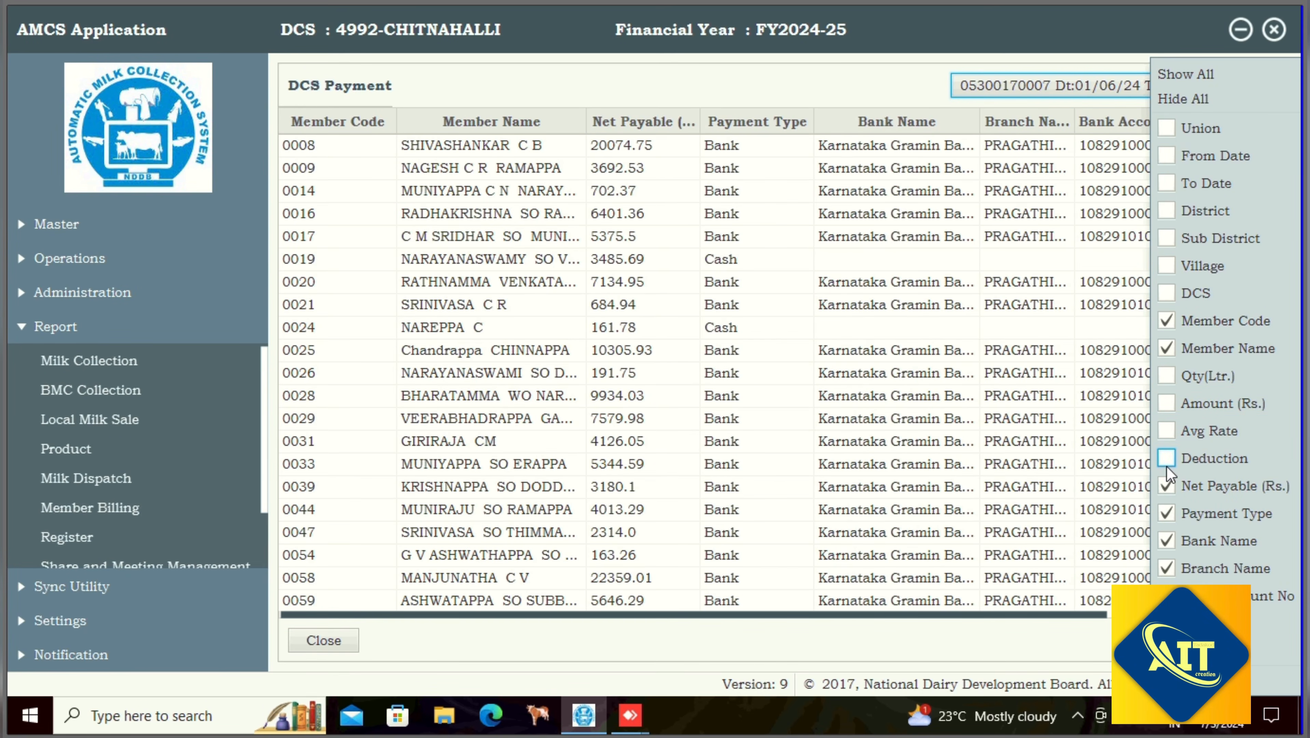
pyautogui.click(1167, 514)
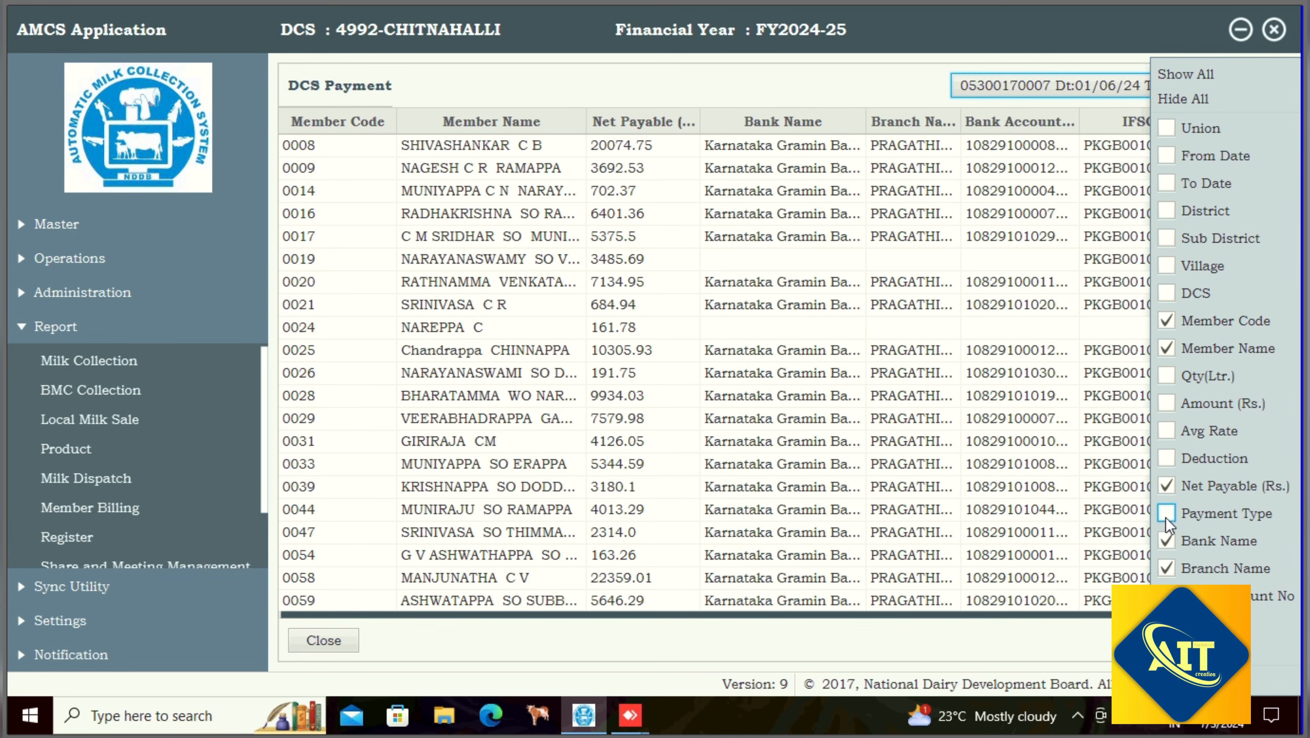
pyautogui.click(1167, 544)
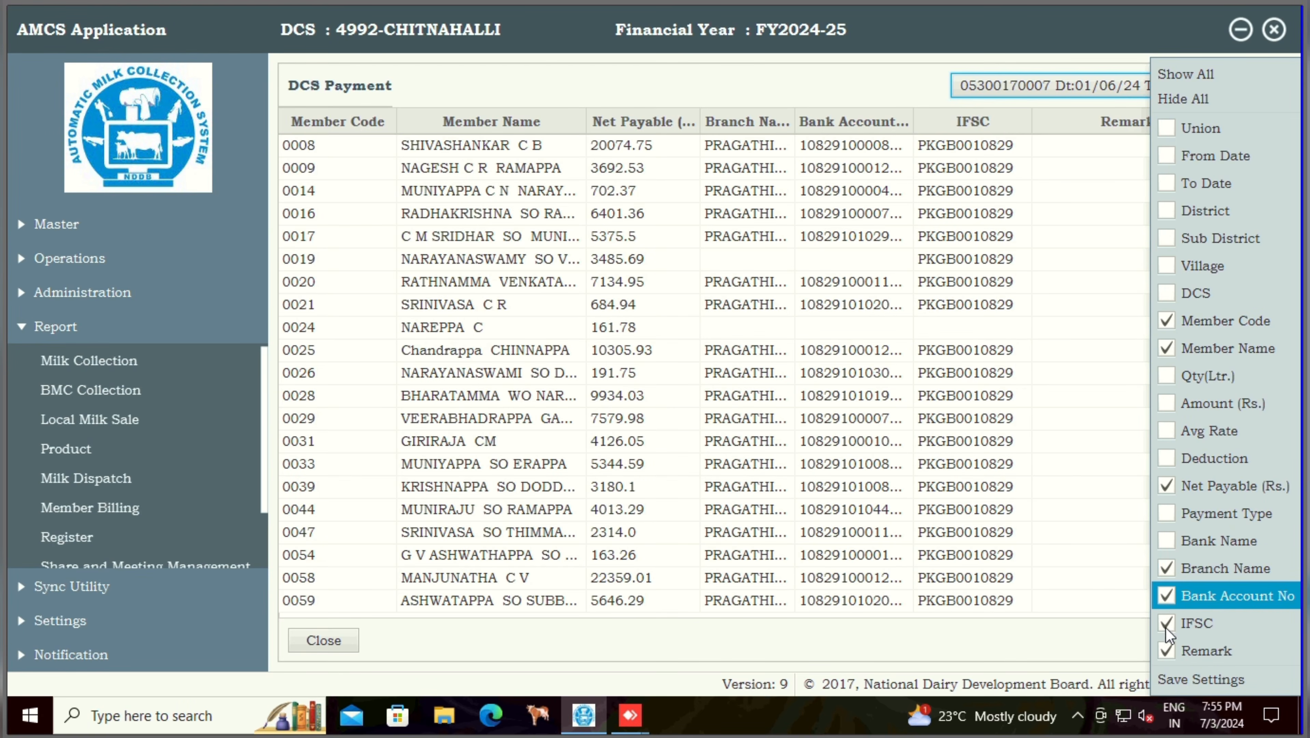
pyautogui.click(1168, 568)
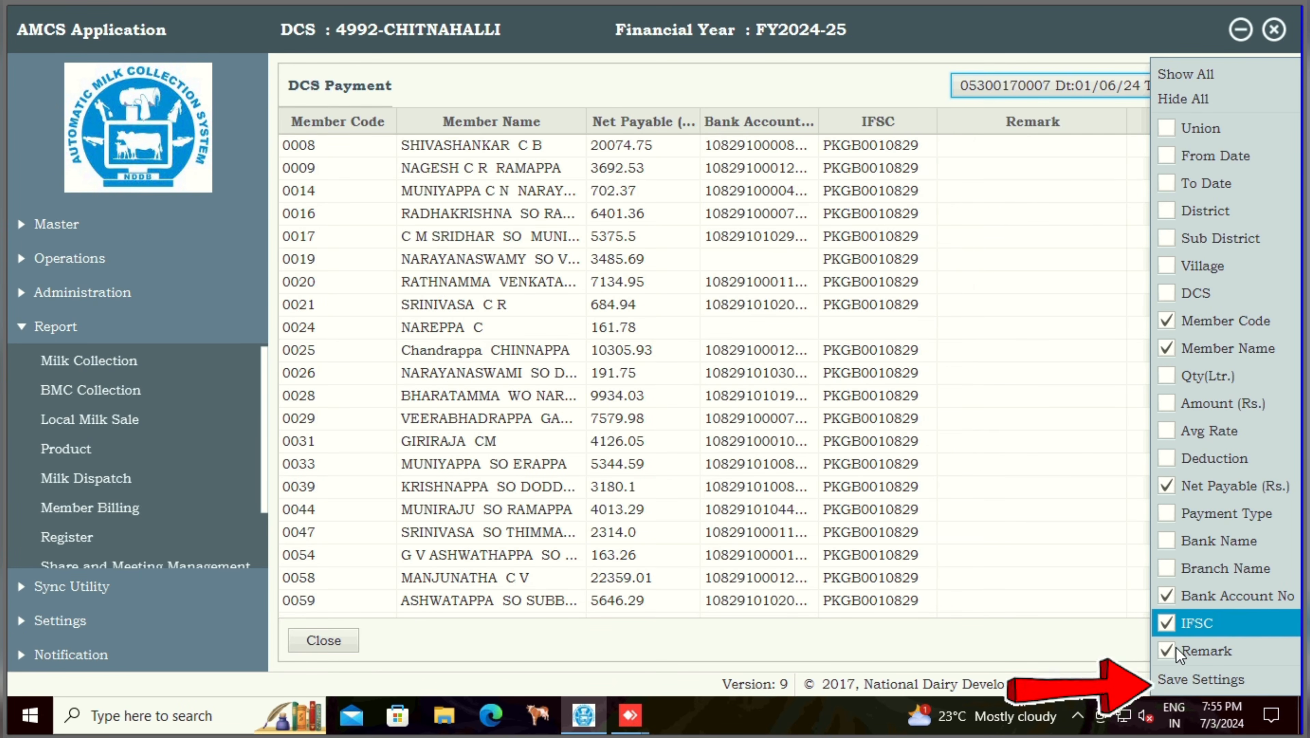
pyautogui.click(1167, 650)
# - Save the column choice and sort rows by Net Payable, largest first
pyautogui.click(1173, 678)
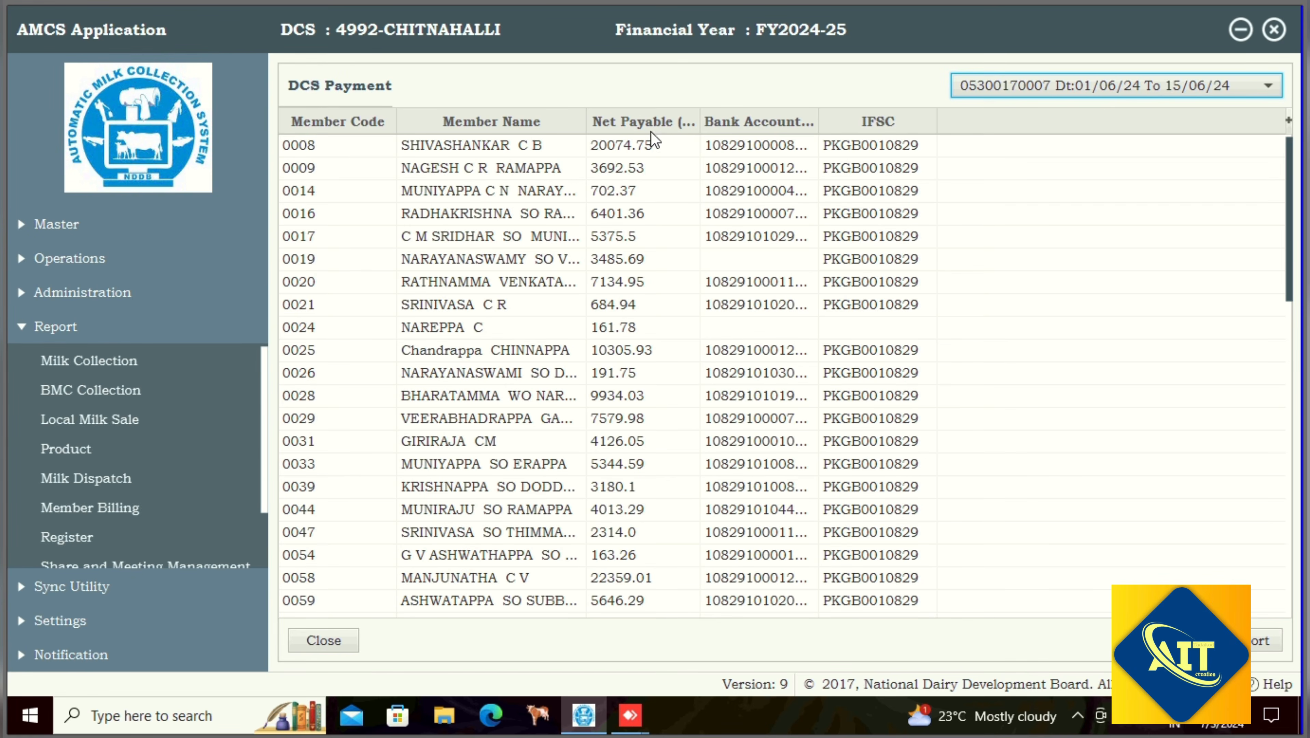
pyautogui.click(651, 122)
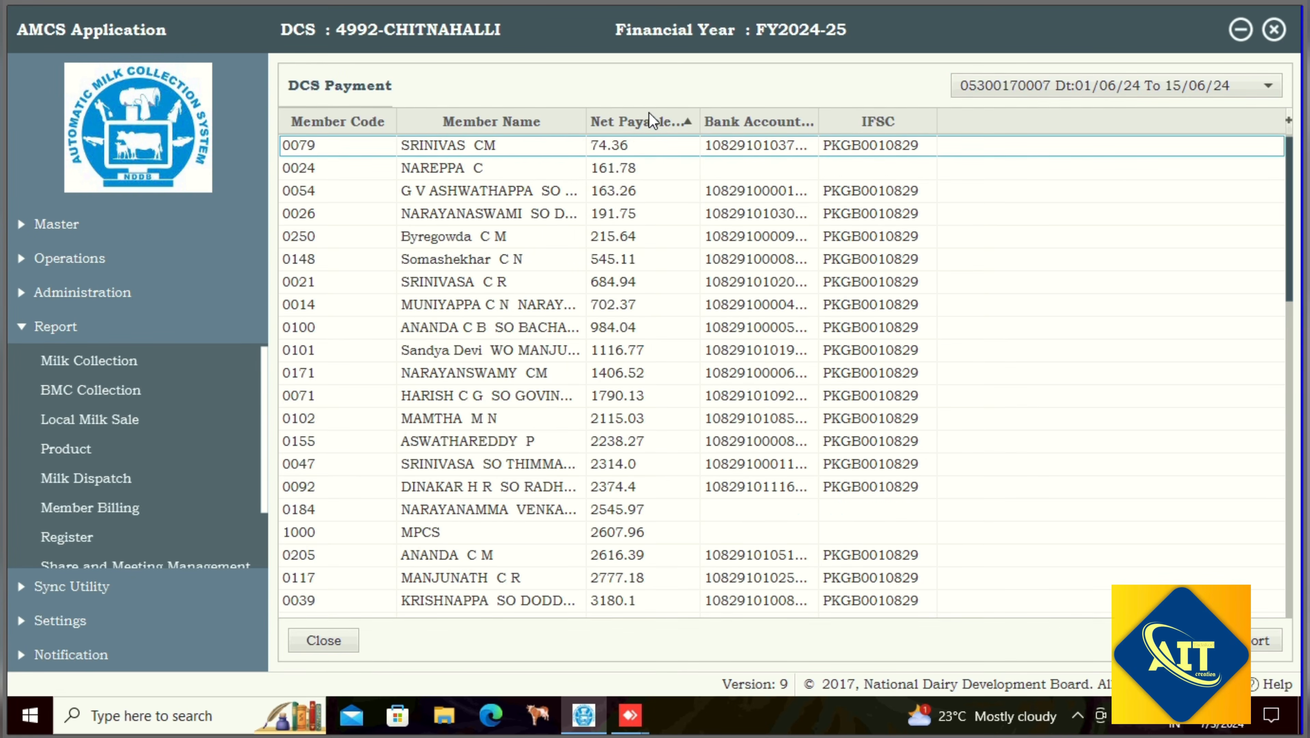
pyautogui.click(653, 122)
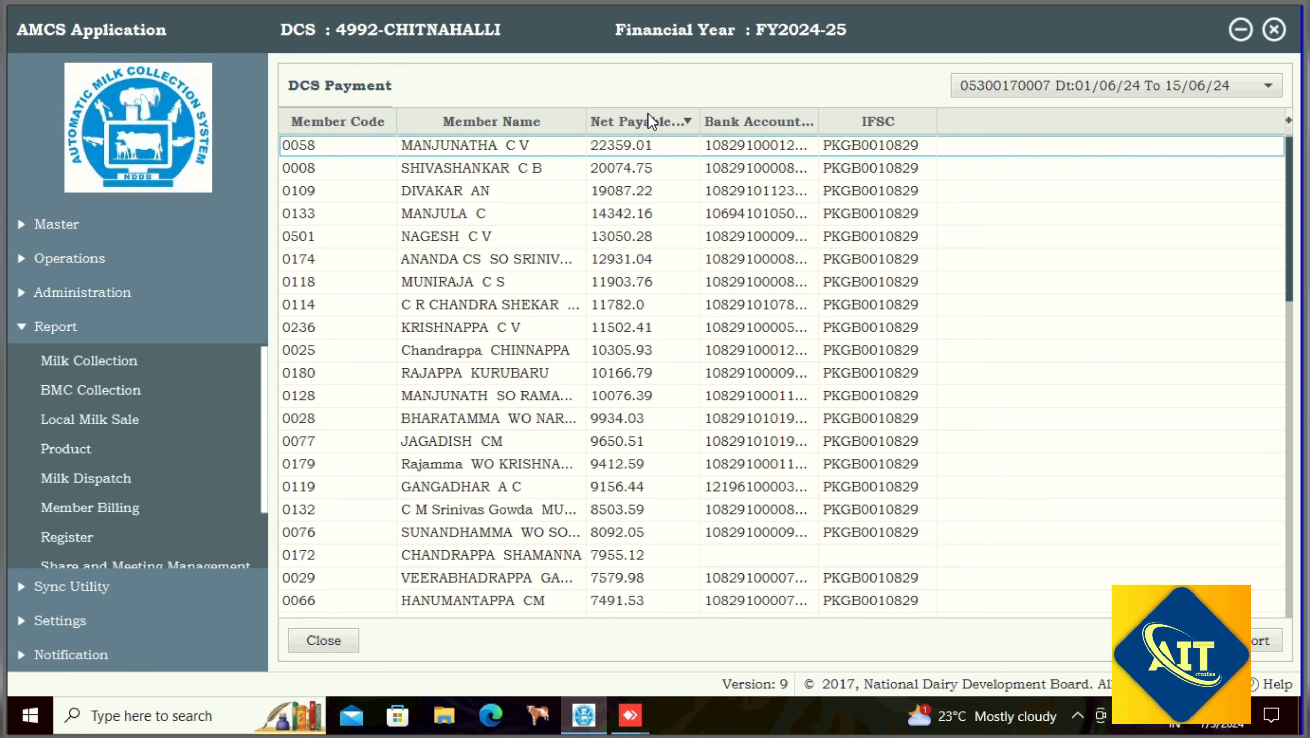
# - Arrange columns as Member Code, Member Name, IFSC, Bank Account No, Net Payable, widening Bank Account No and IFSC
pyautogui.moveTo(648, 118); pyautogui.dragTo(945, 143)
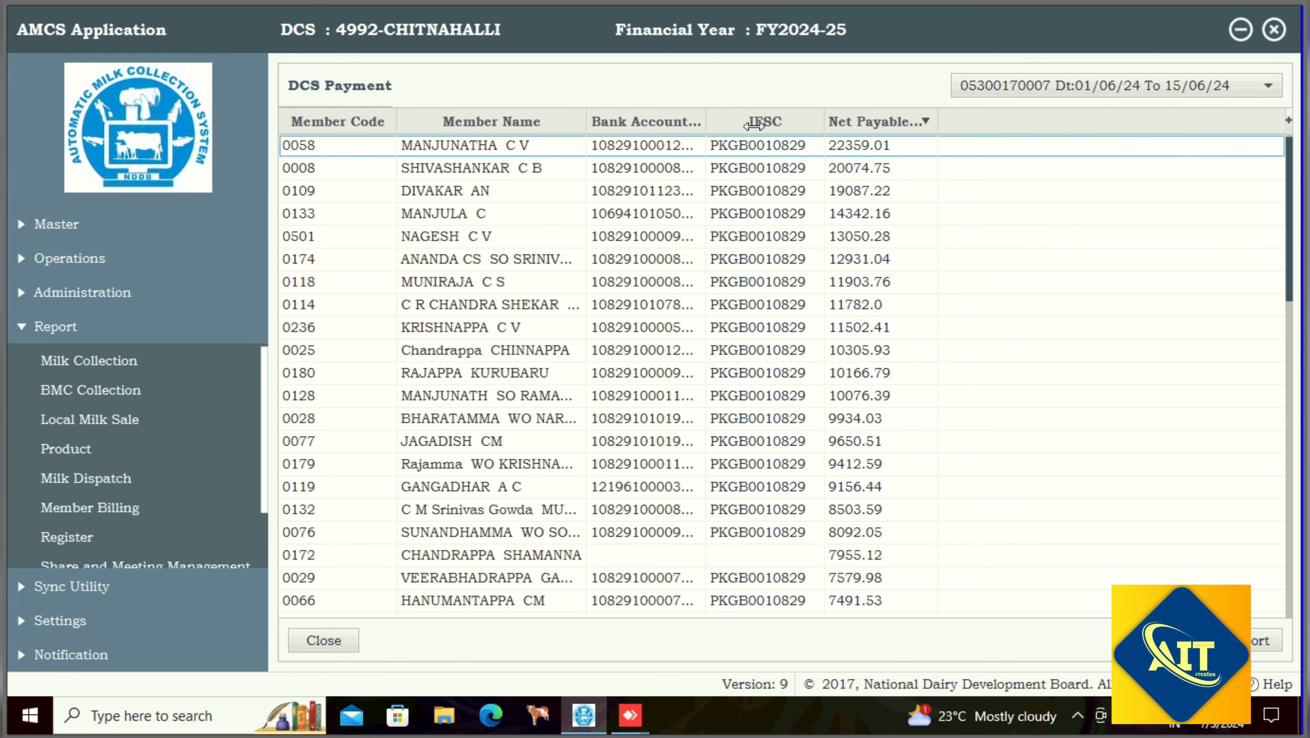
pyautogui.moveTo(705, 123); pyautogui.dragTo(755, 127)
pyautogui.moveTo(871, 123); pyautogui.dragTo(897, 122)
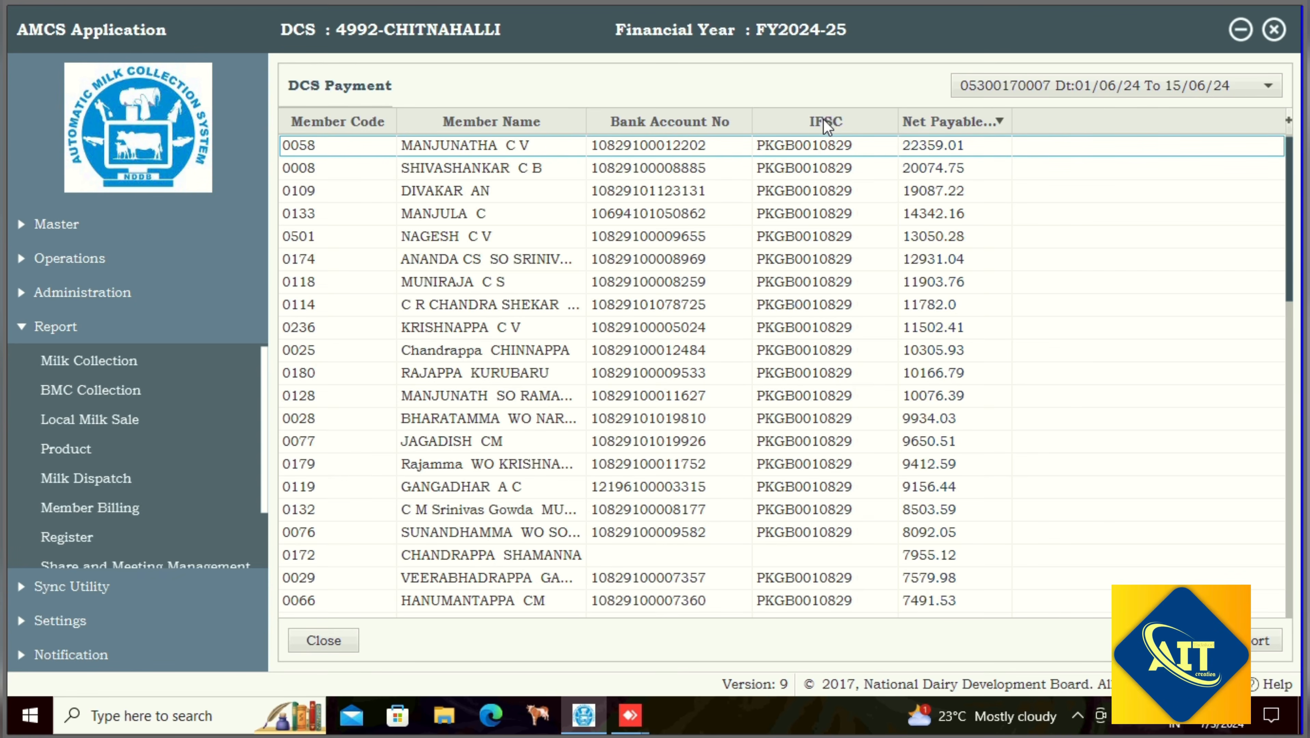
pyautogui.moveTo(821, 117); pyautogui.dragTo(609, 112)
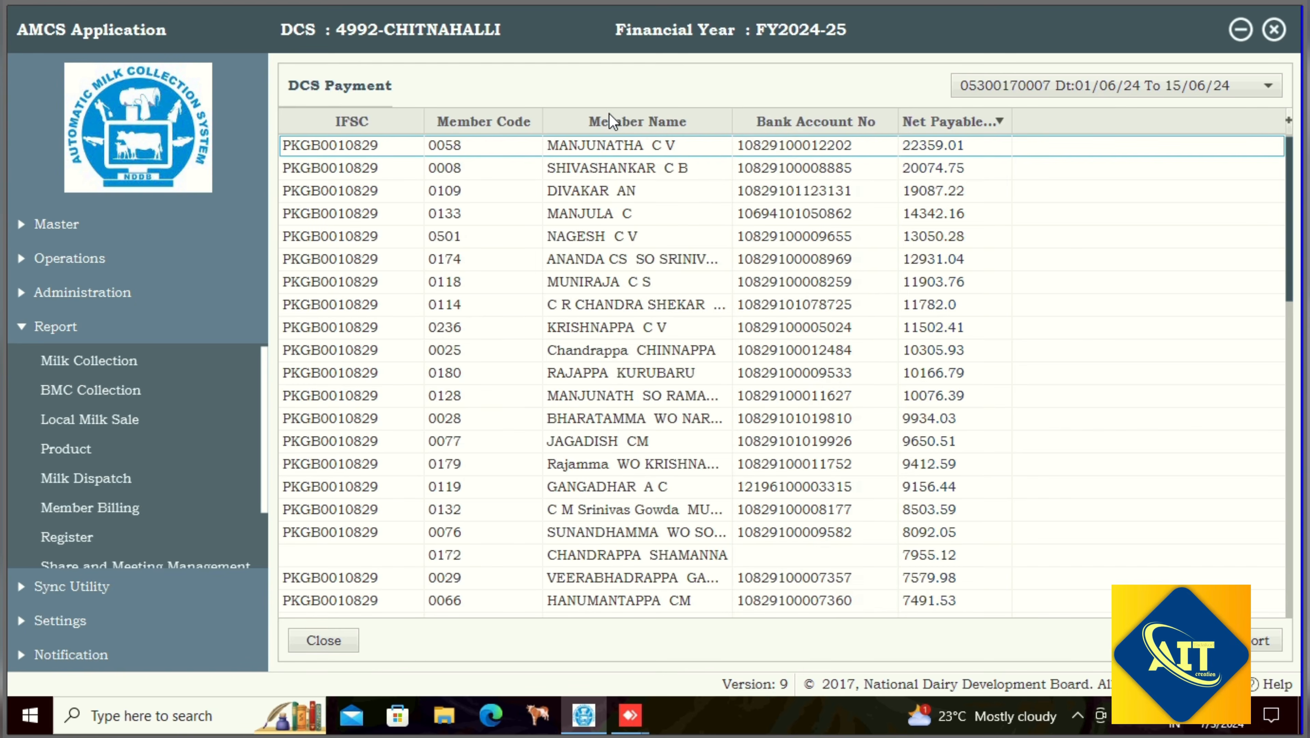
pyautogui.moveTo(329, 121); pyautogui.dragTo(680, 133)
pyautogui.moveTo(422, 122)
pyautogui.mouseDown()
pyautogui.moveTo(785, 127)
pyautogui.moveTo(898, 145)
pyautogui.mouseUp()
pyautogui.moveTo(645, 123); pyautogui.dragTo(447, 115)
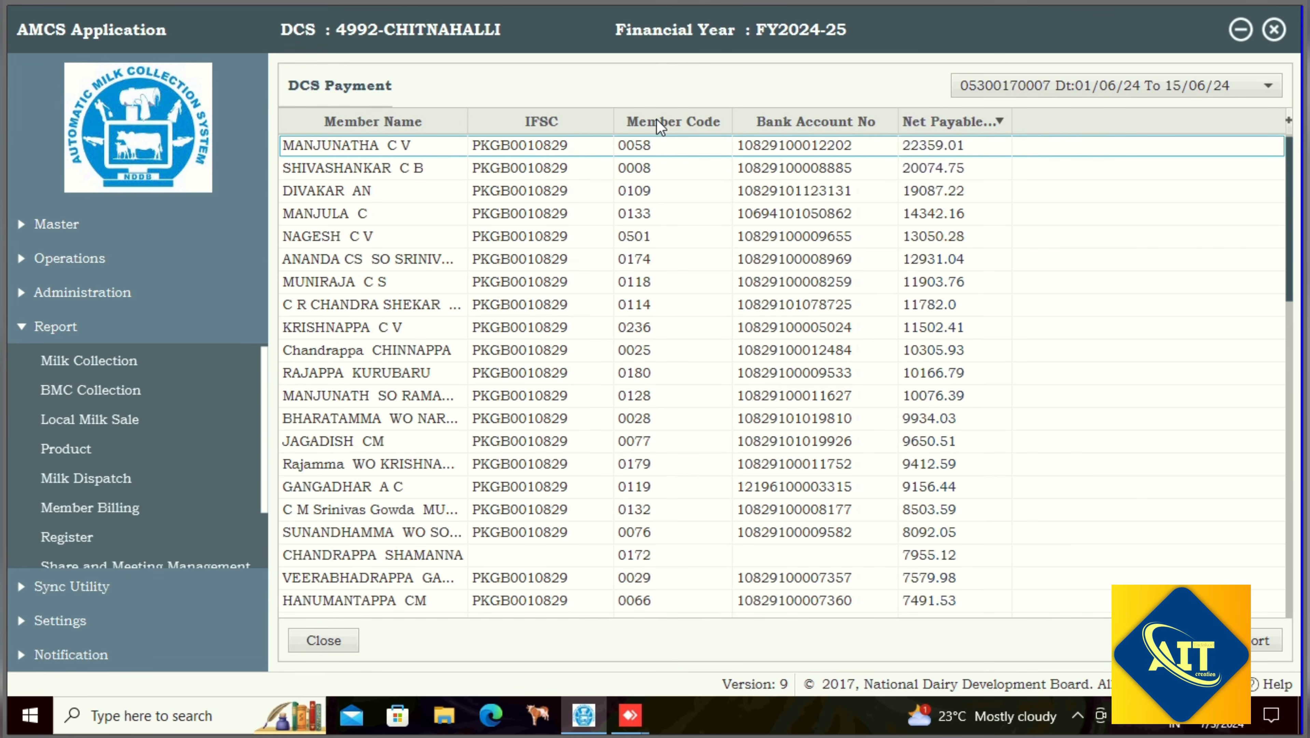
pyautogui.moveTo(658, 123); pyautogui.dragTo(243, 142)
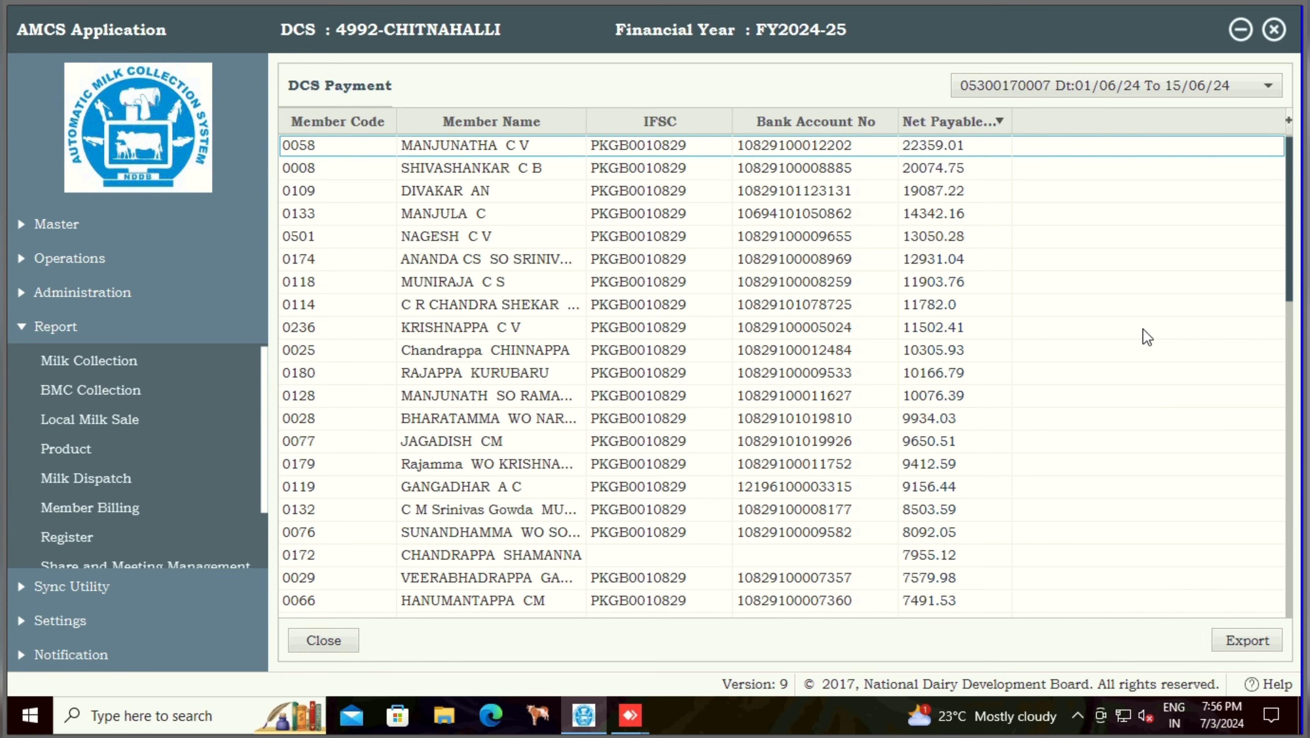
# - Export the report to the Downloads folder as Excel file 'june 1st bill chitnahalli mpcs'
pyautogui.click(1255, 646)
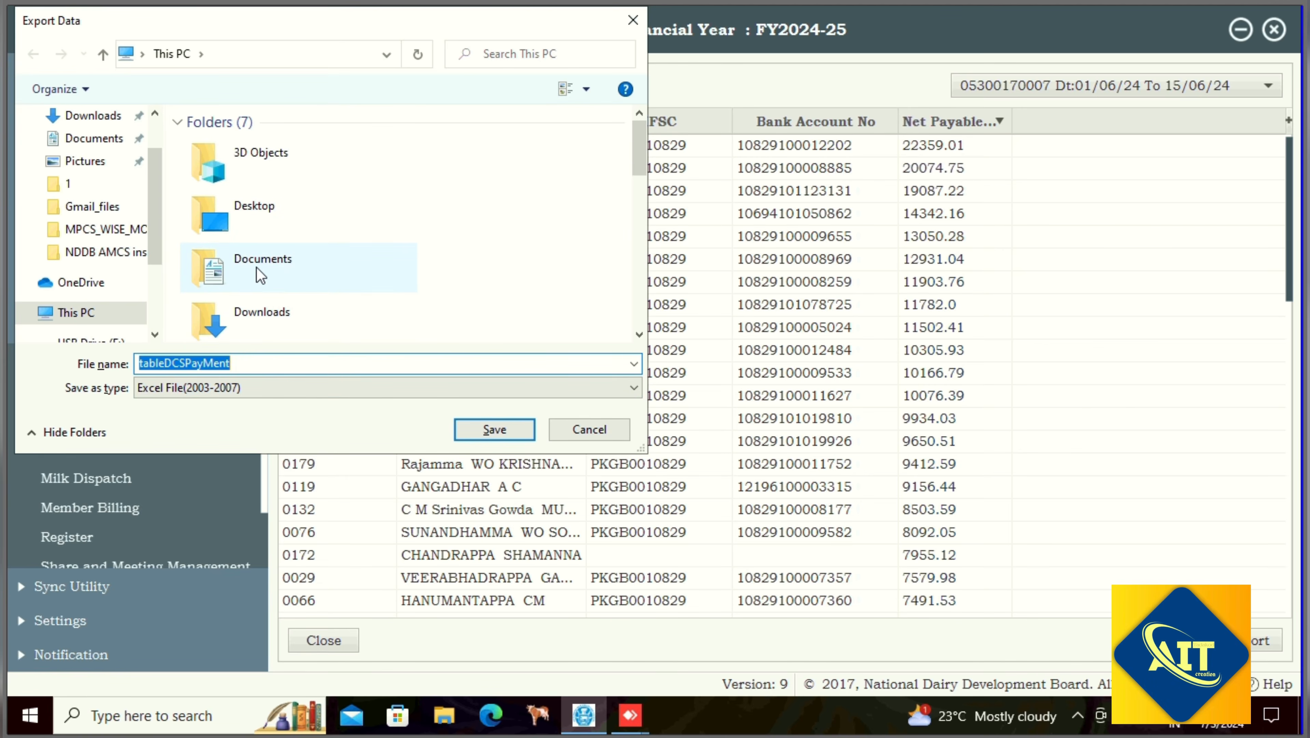
pyautogui.click(256, 266)
pyautogui.doubleClick(263, 322)
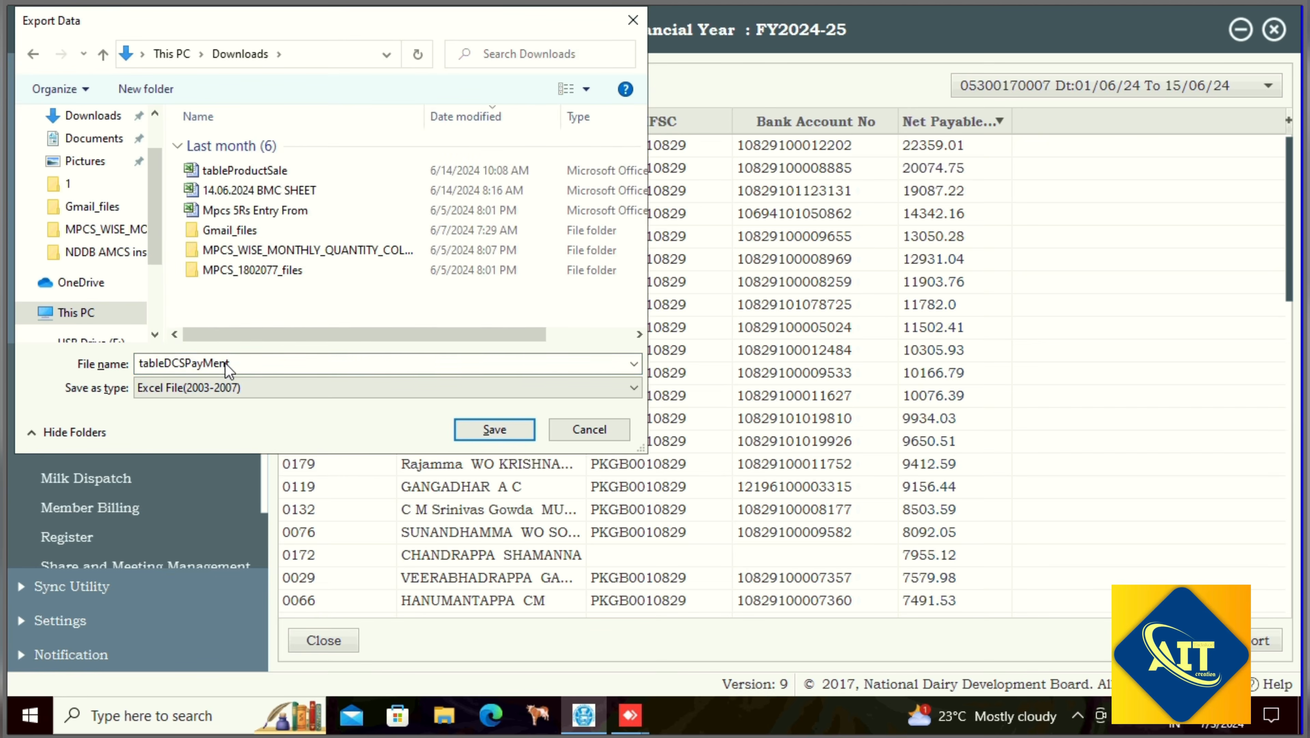
pyautogui.doubleClick(243, 363)
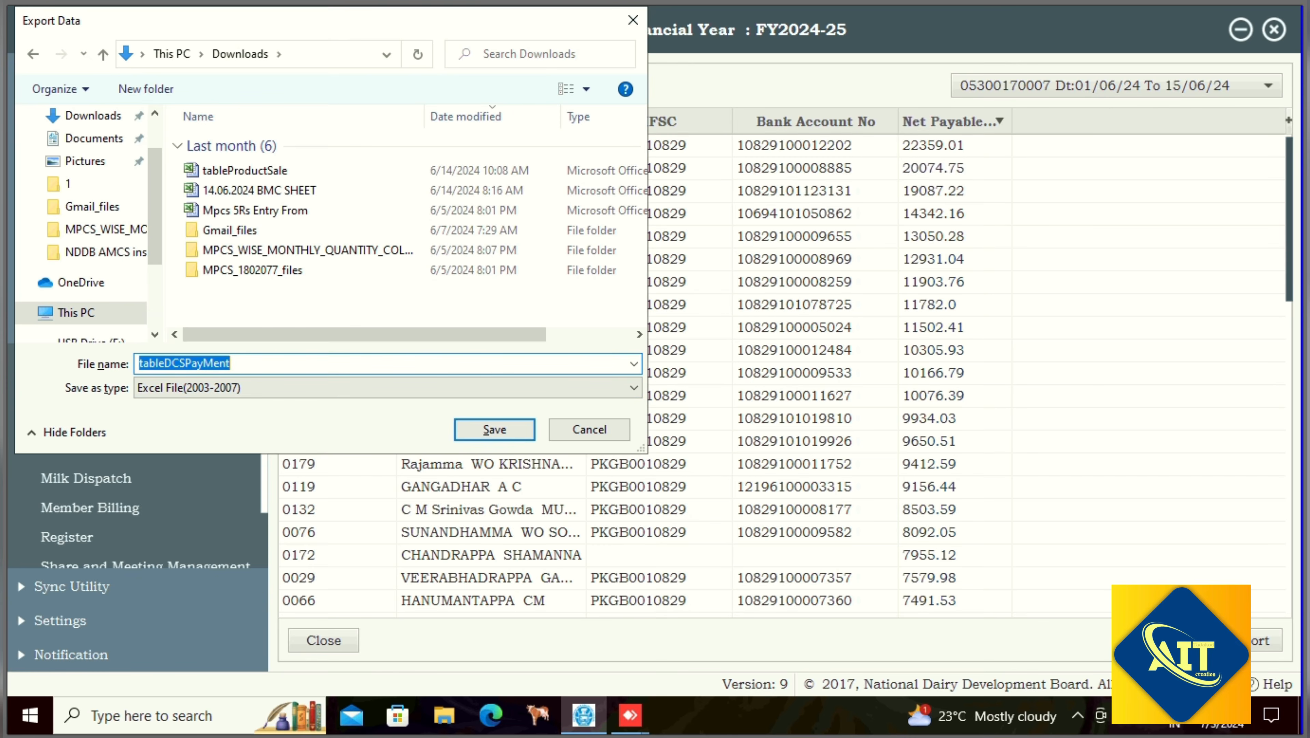
pyautogui.write('june 1st bill chitnahalli mpcs')
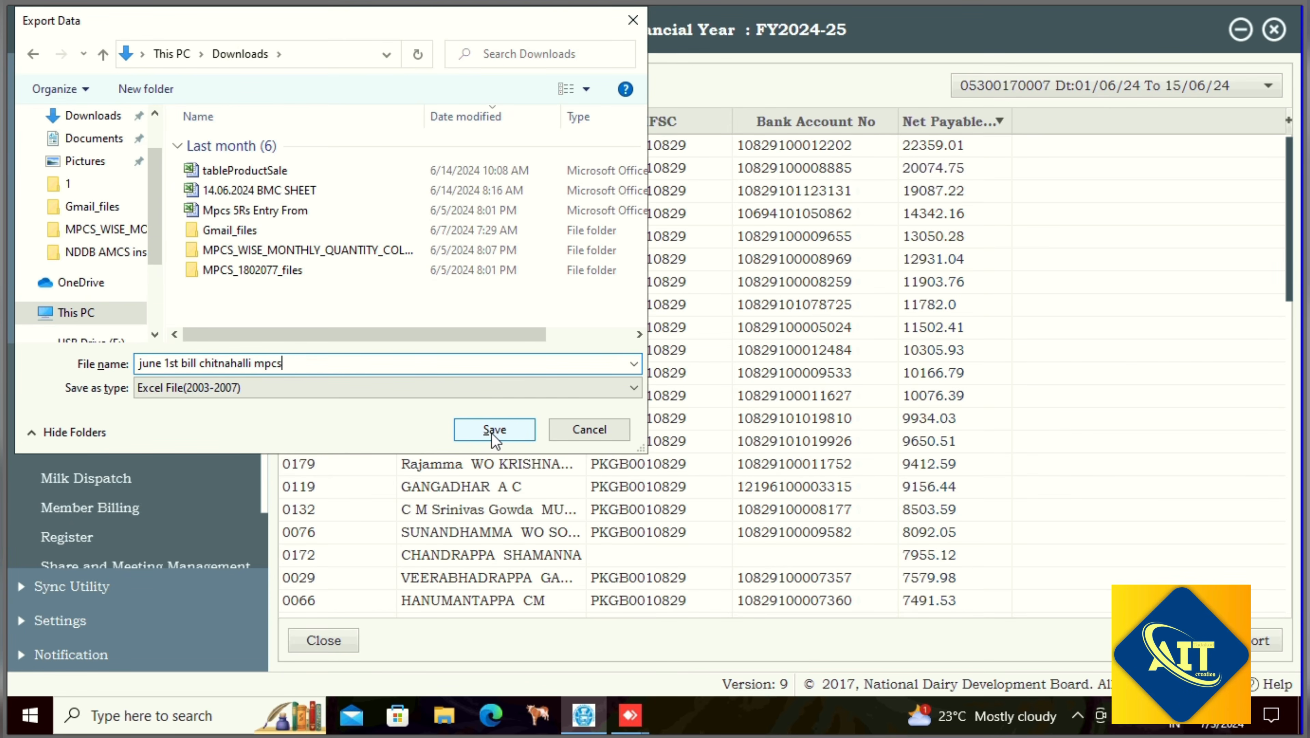
pyautogui.click(491, 432)
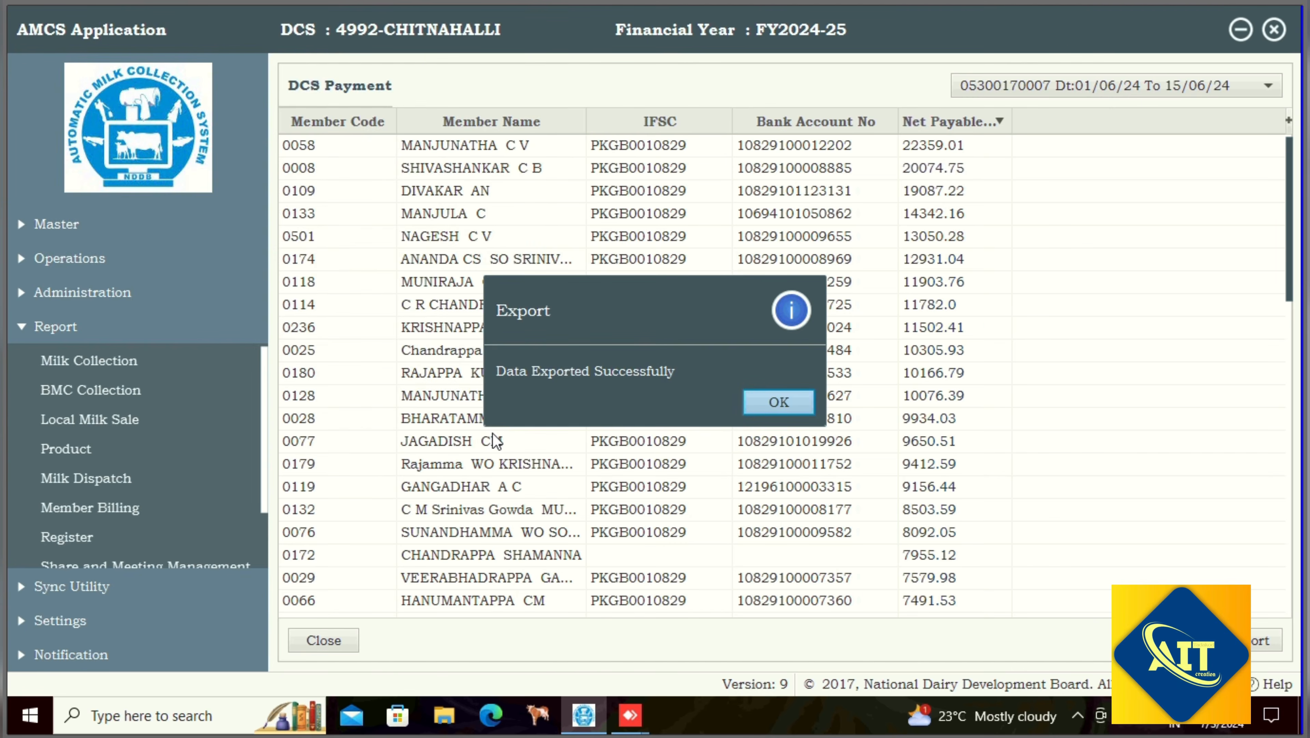
pyautogui.click(765, 409)
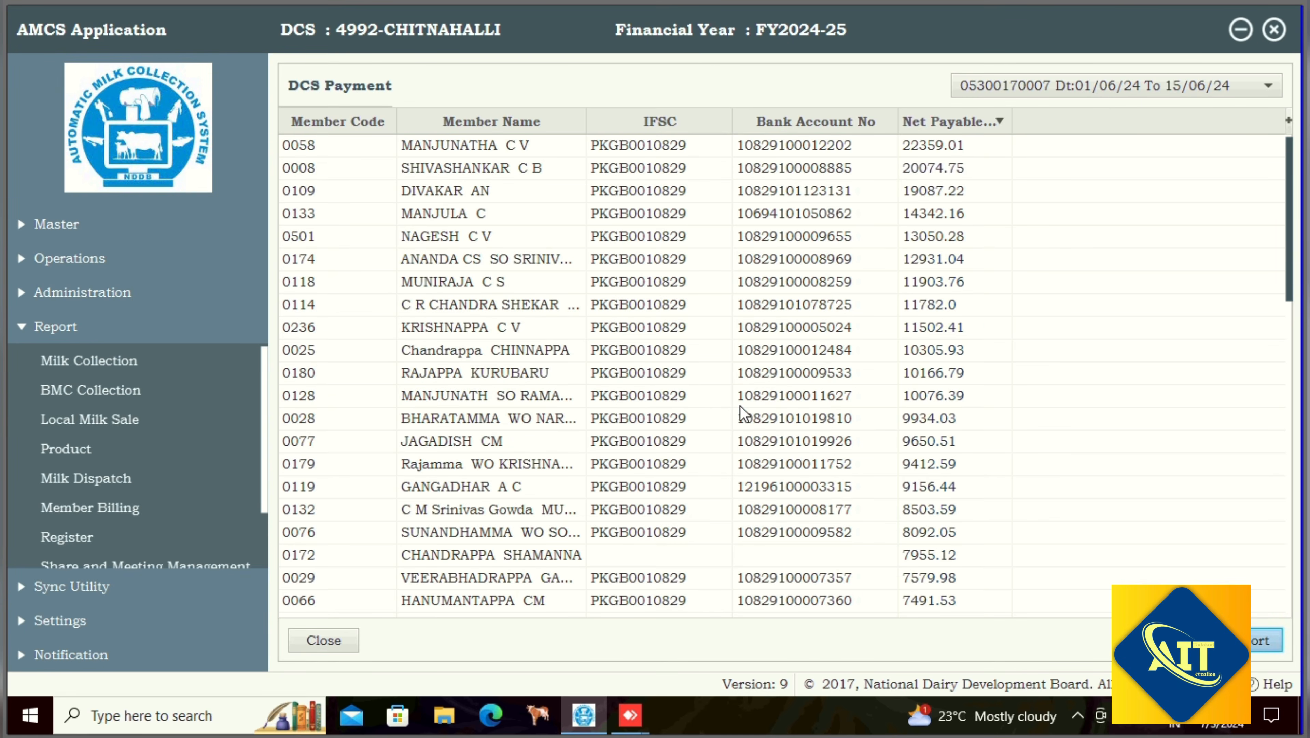
# - Minimize AMCS and open 'june 1st bill chitnahalli mpcs' from This PC > Downloads
pyautogui.click(1240, 31)
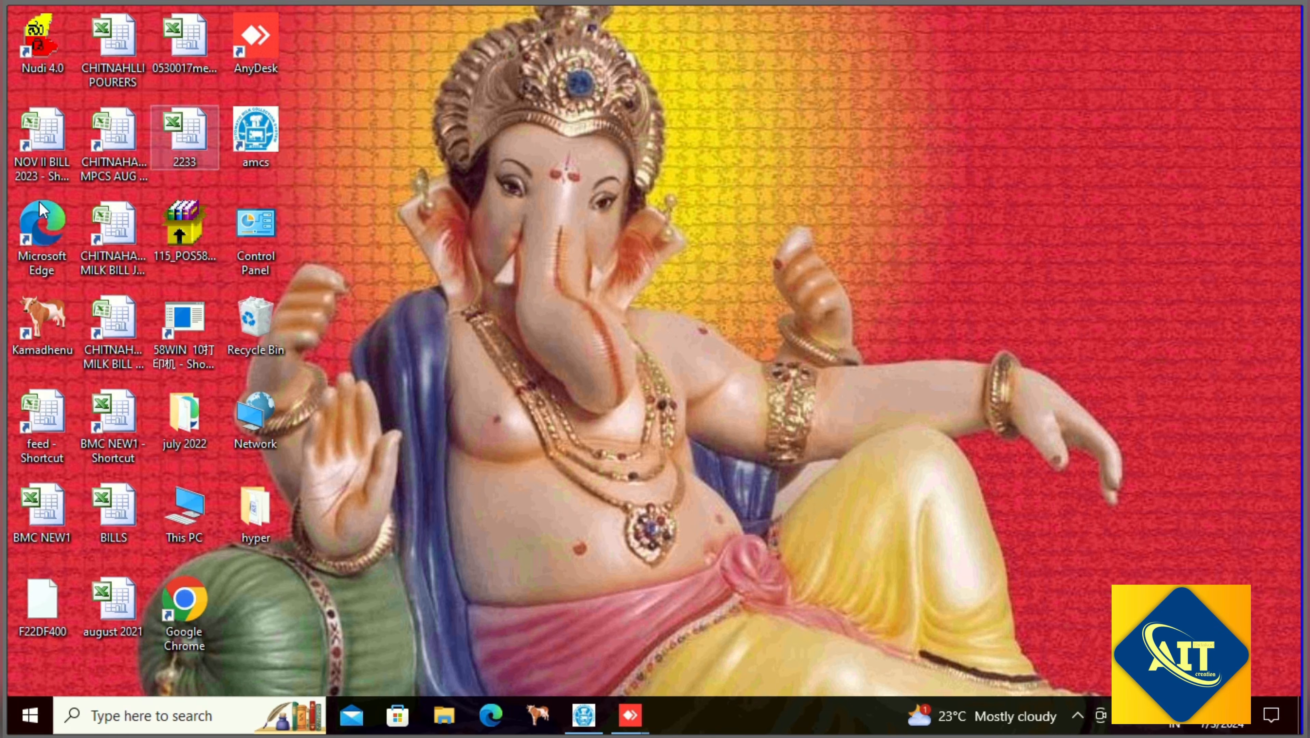
pyautogui.doubleClick(194, 514)
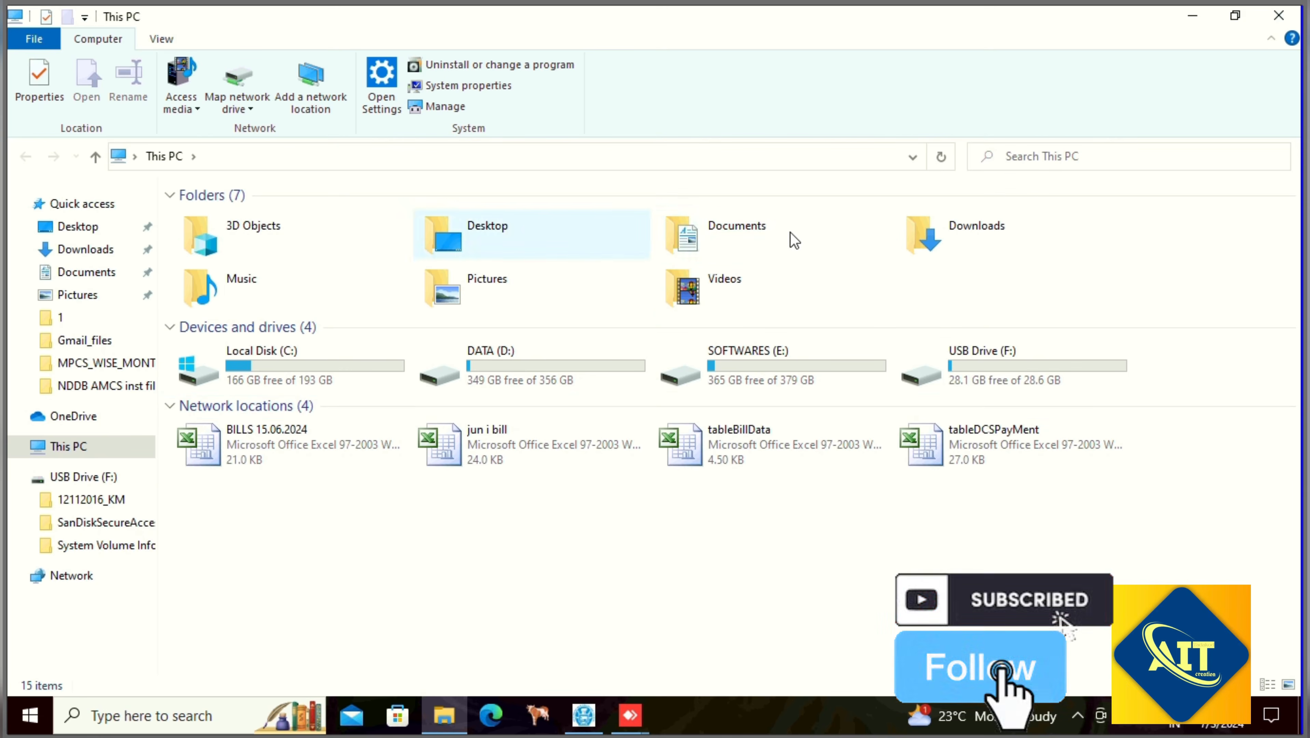
pyautogui.click(934, 240)
pyautogui.doubleClick(933, 241)
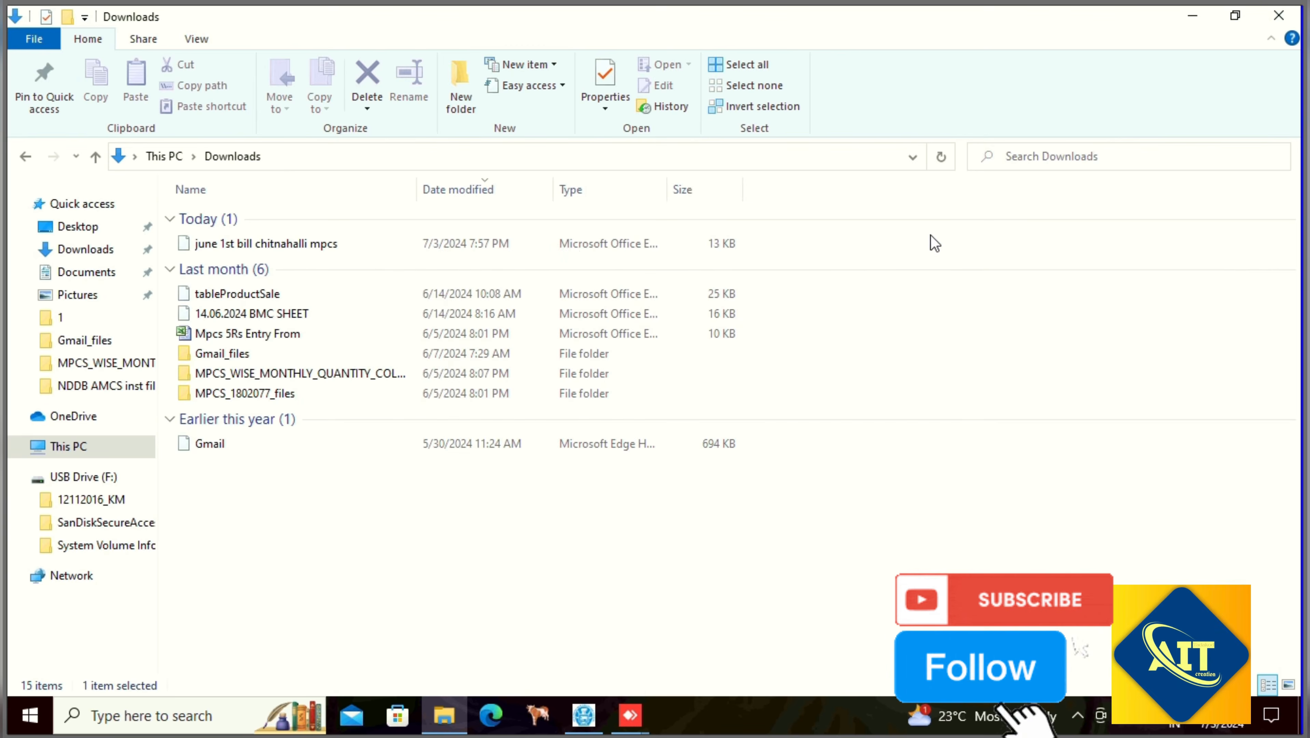
pyautogui.doubleClick(255, 247)
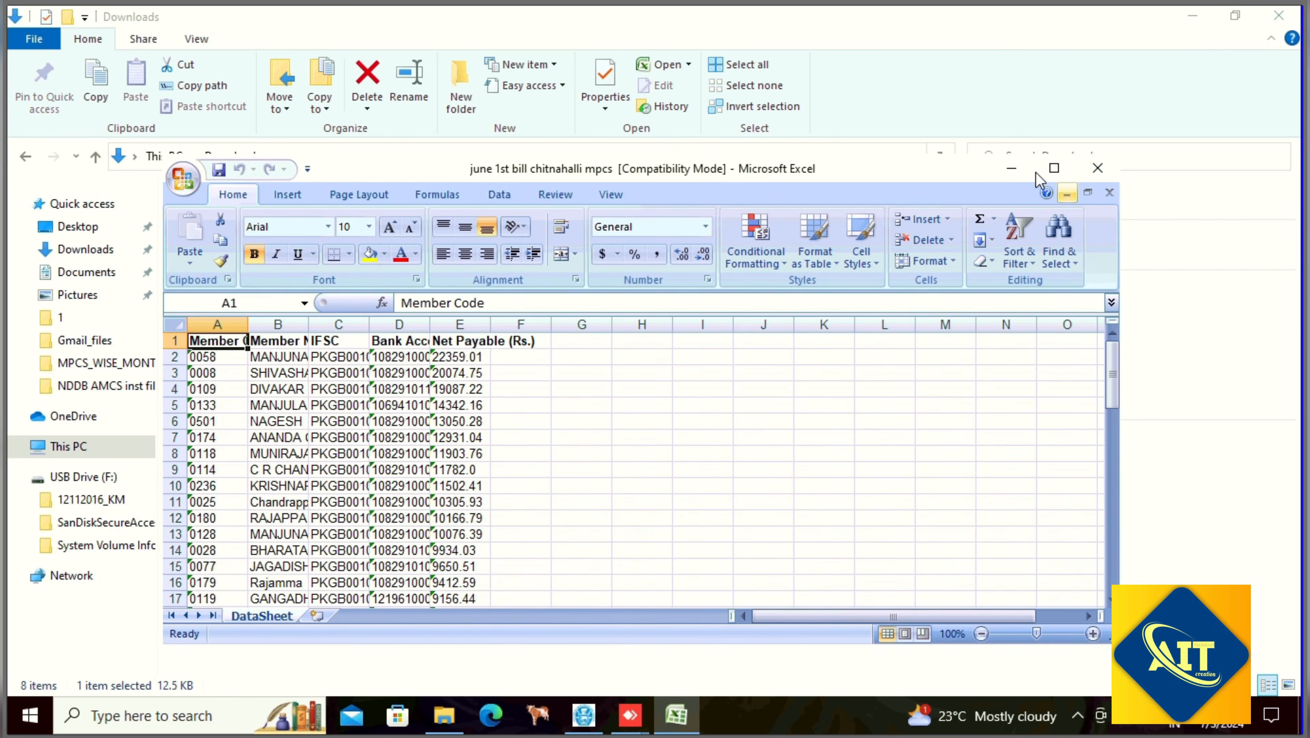
# - Maximize the workbook and set the whole table's text to 12 point
pyautogui.click(1053, 167)
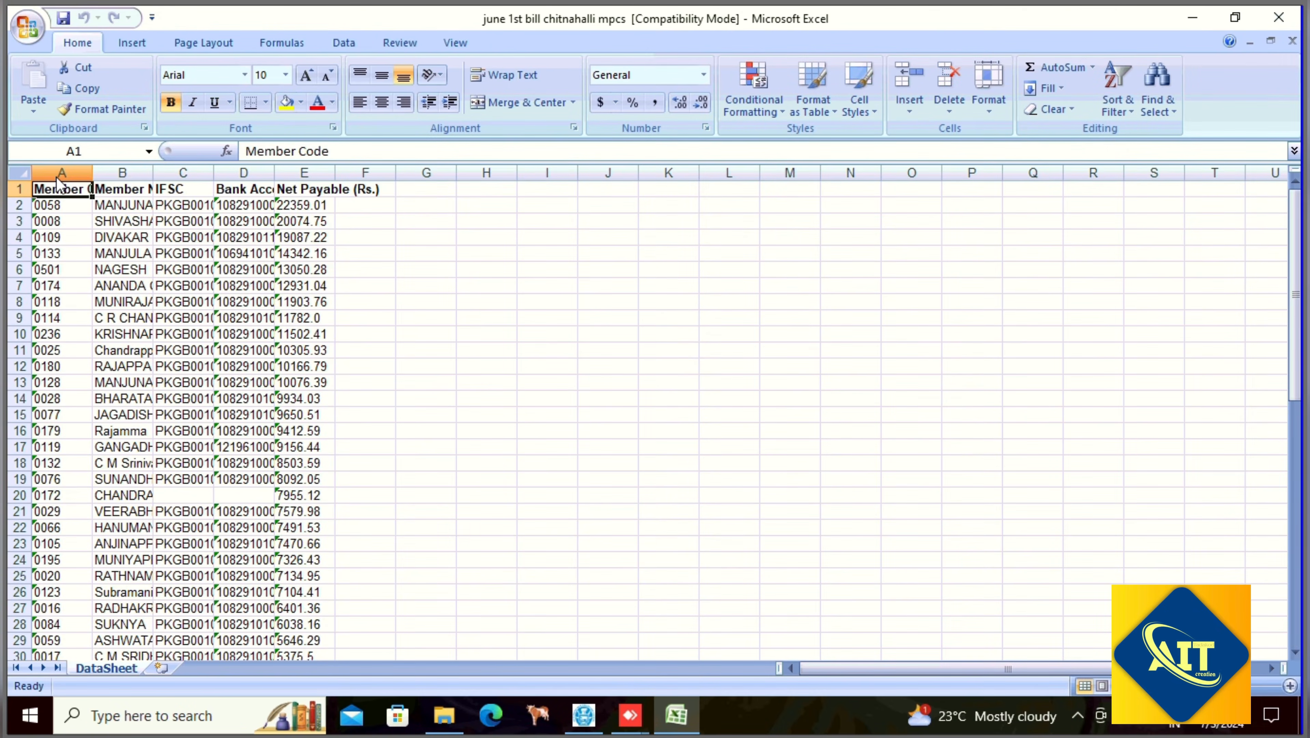
pyautogui.hotkey('ctrl', 'a')
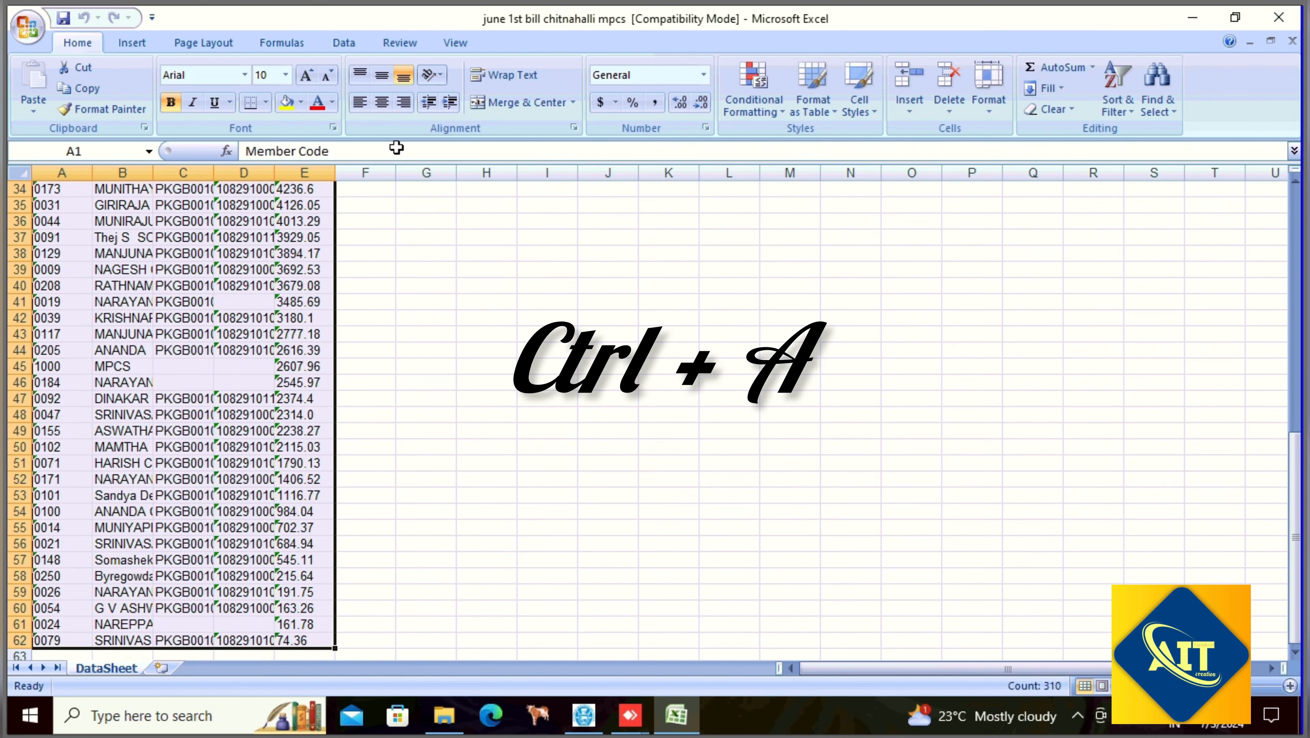
pyautogui.click(312, 79)
pyautogui.click(305, 77)
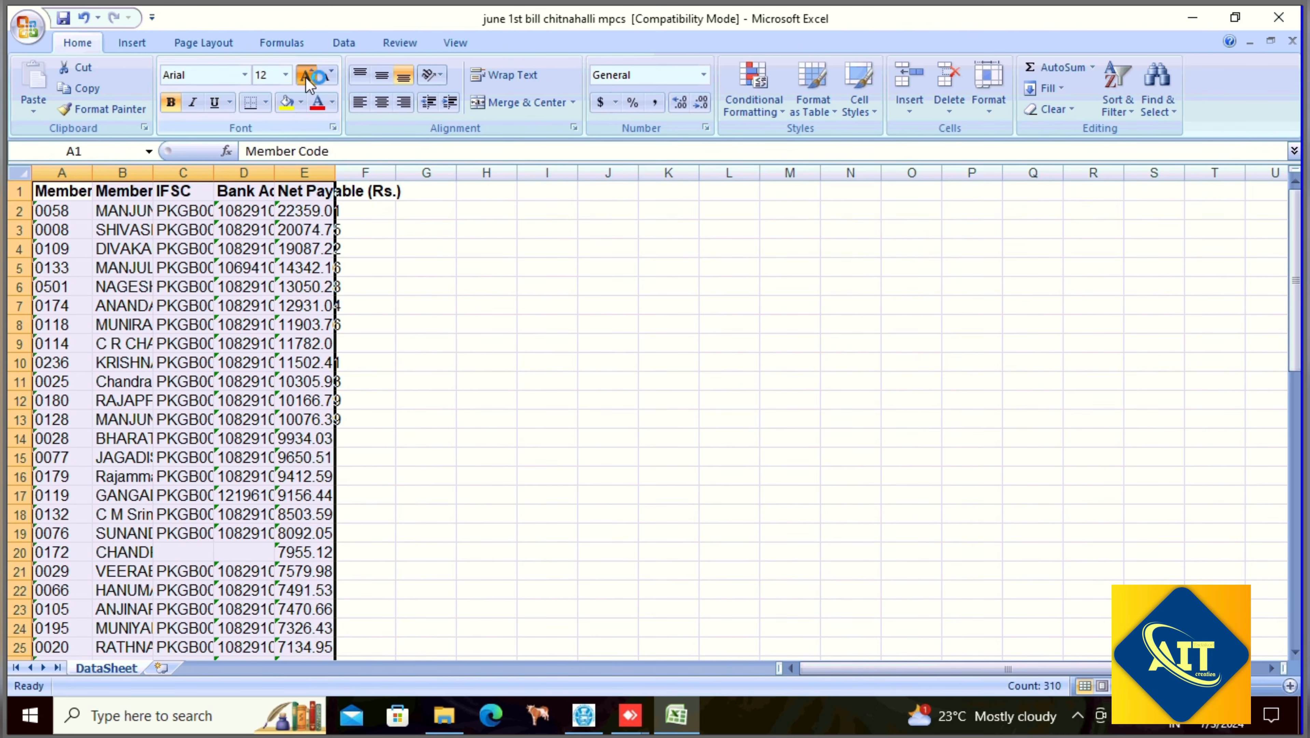
pyautogui.click(304, 77)
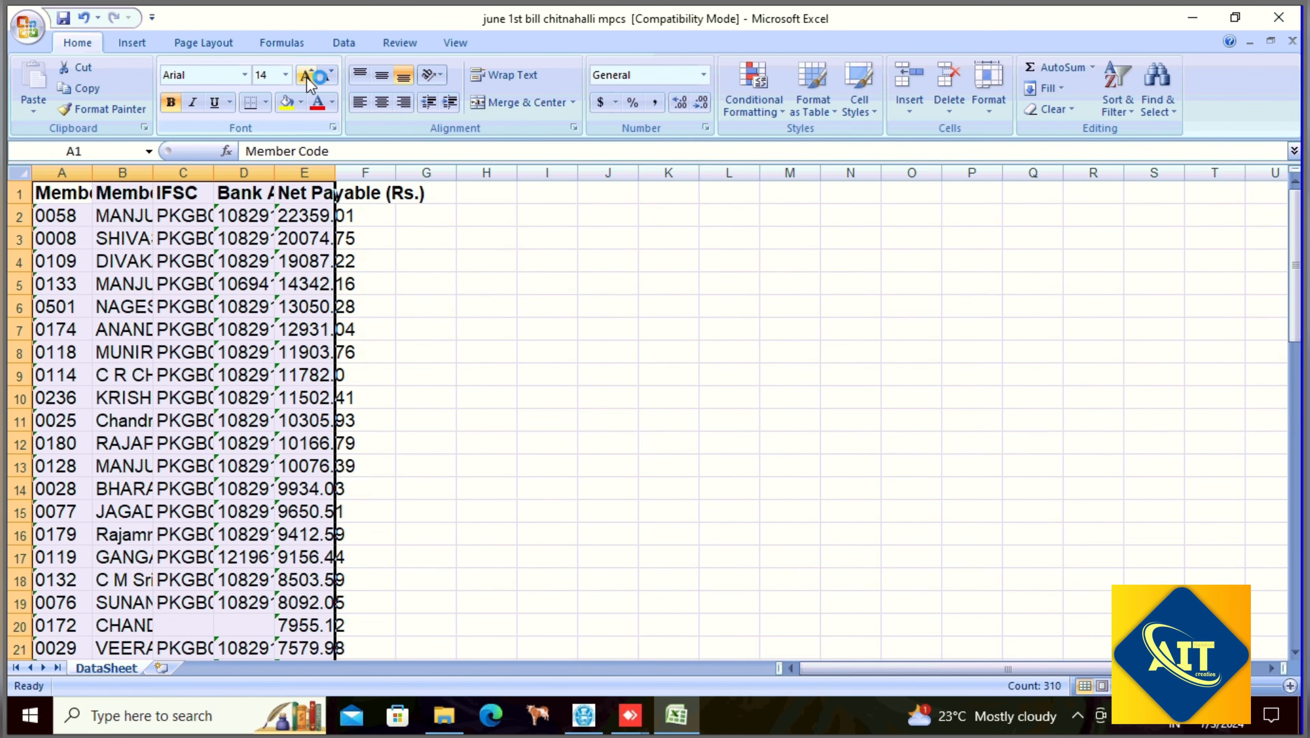
pyautogui.click(328, 80)
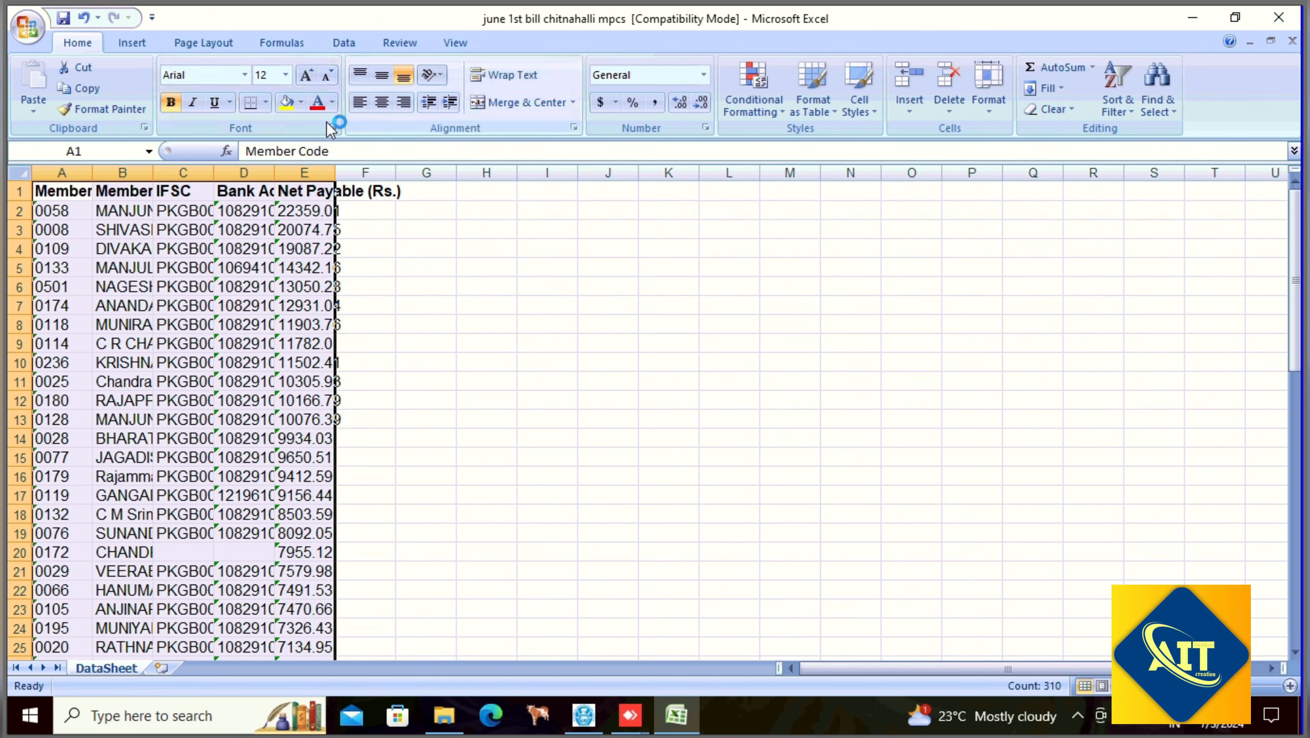
# - AutoFit row heights and column widths to fit the enlarged text
pyautogui.click(995, 110)
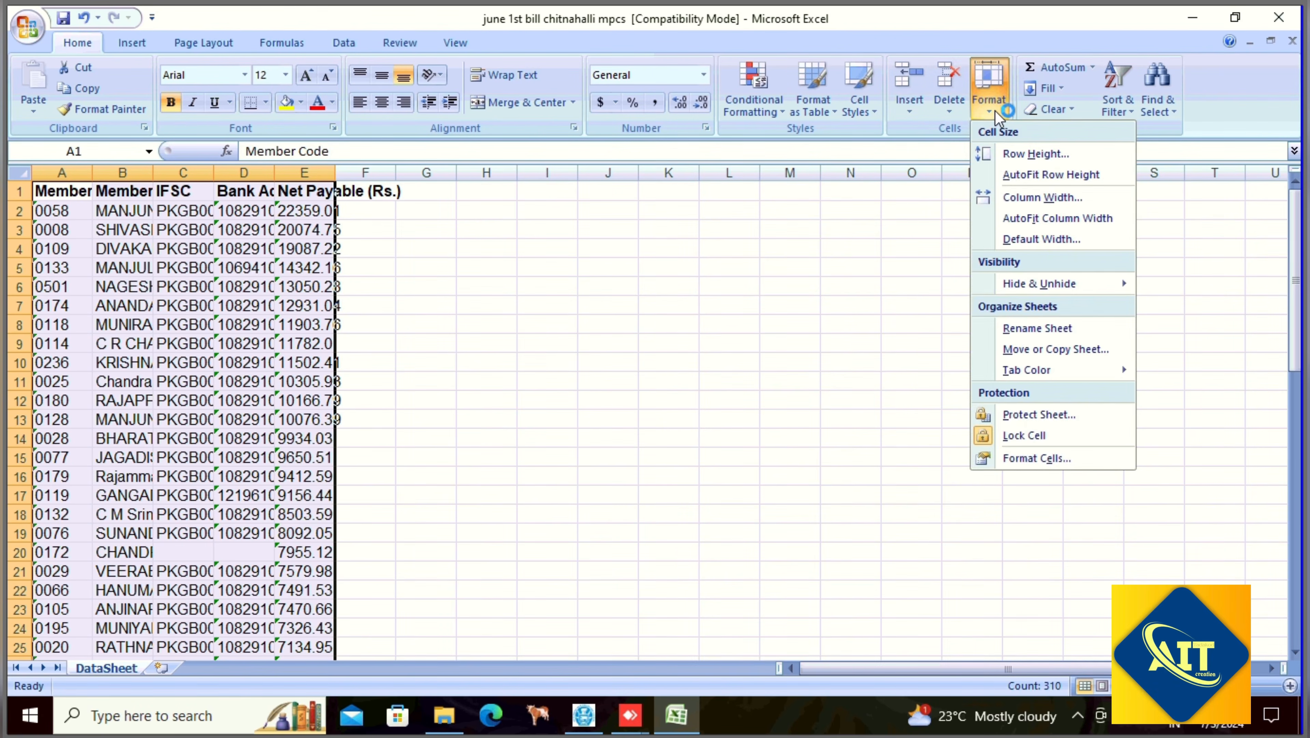
pyautogui.click(1046, 176)
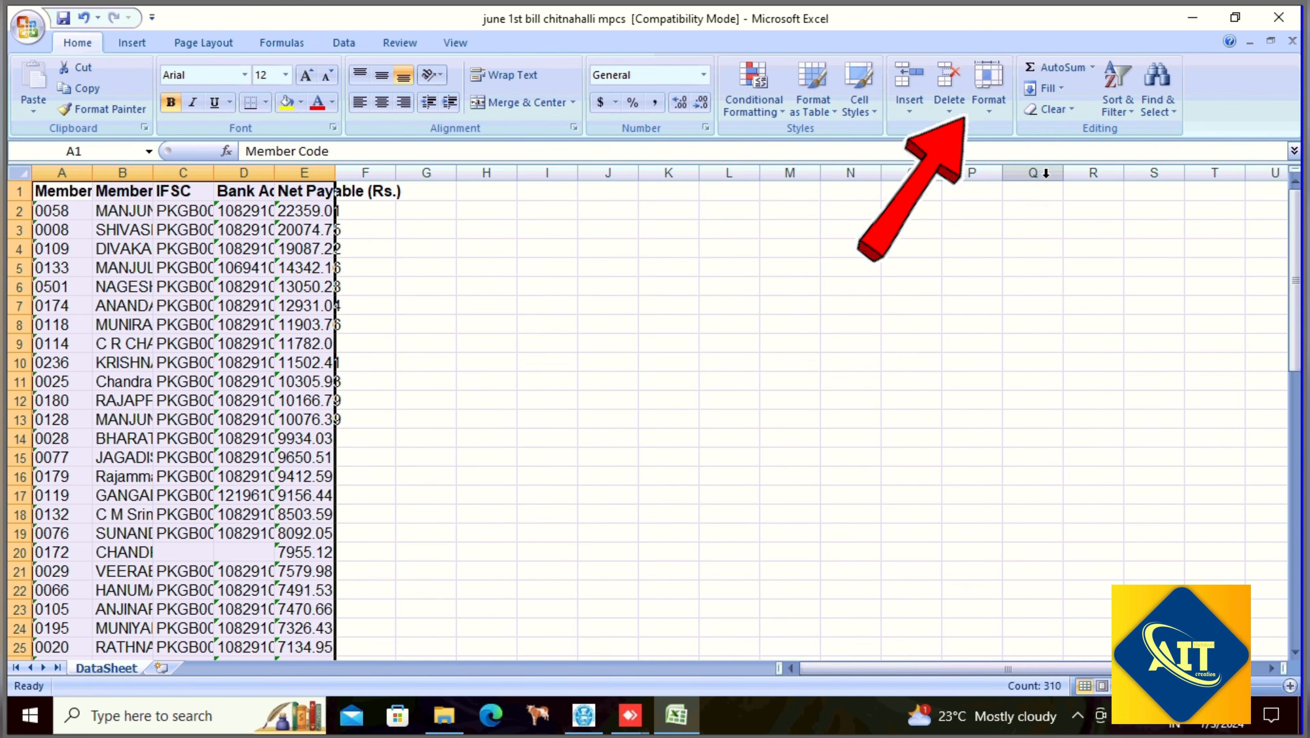
pyautogui.click(993, 117)
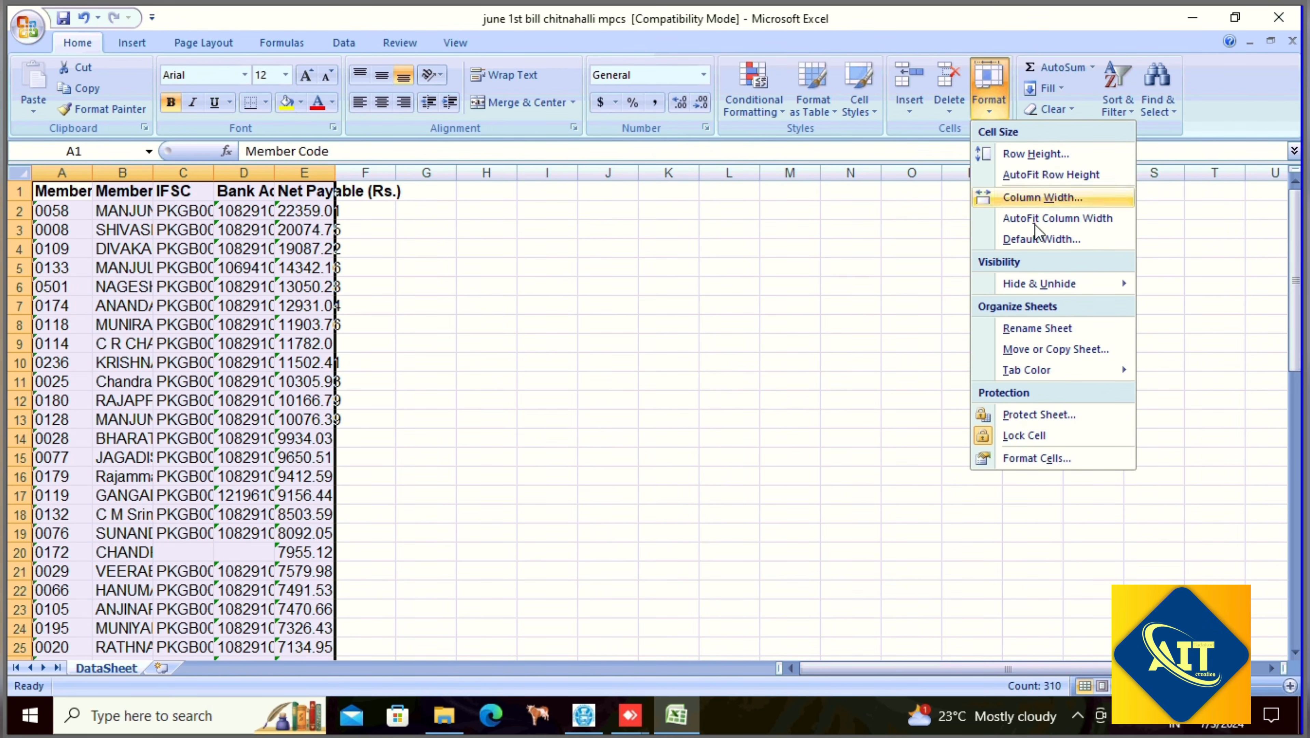
pyautogui.click(1037, 219)
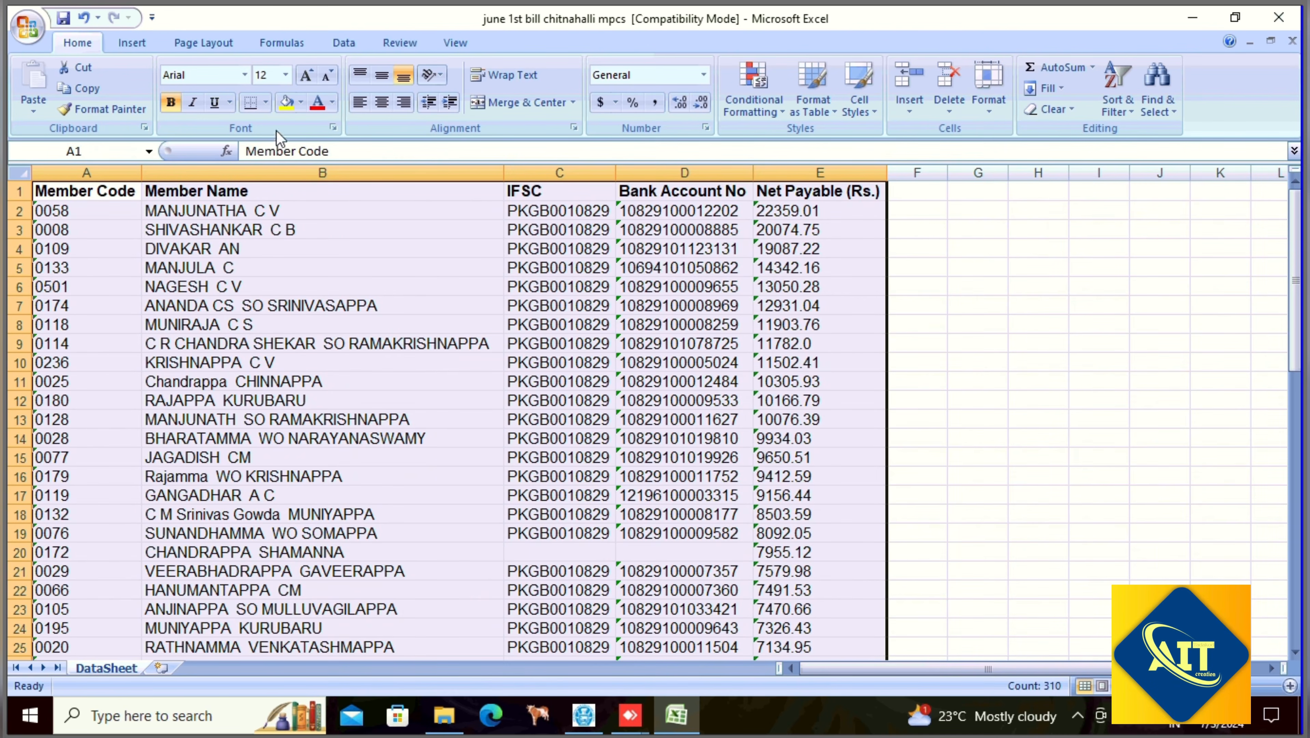
# - Apply All Borders to the table, narrow column A to 9.71, and deselect
pyautogui.click(265, 106)
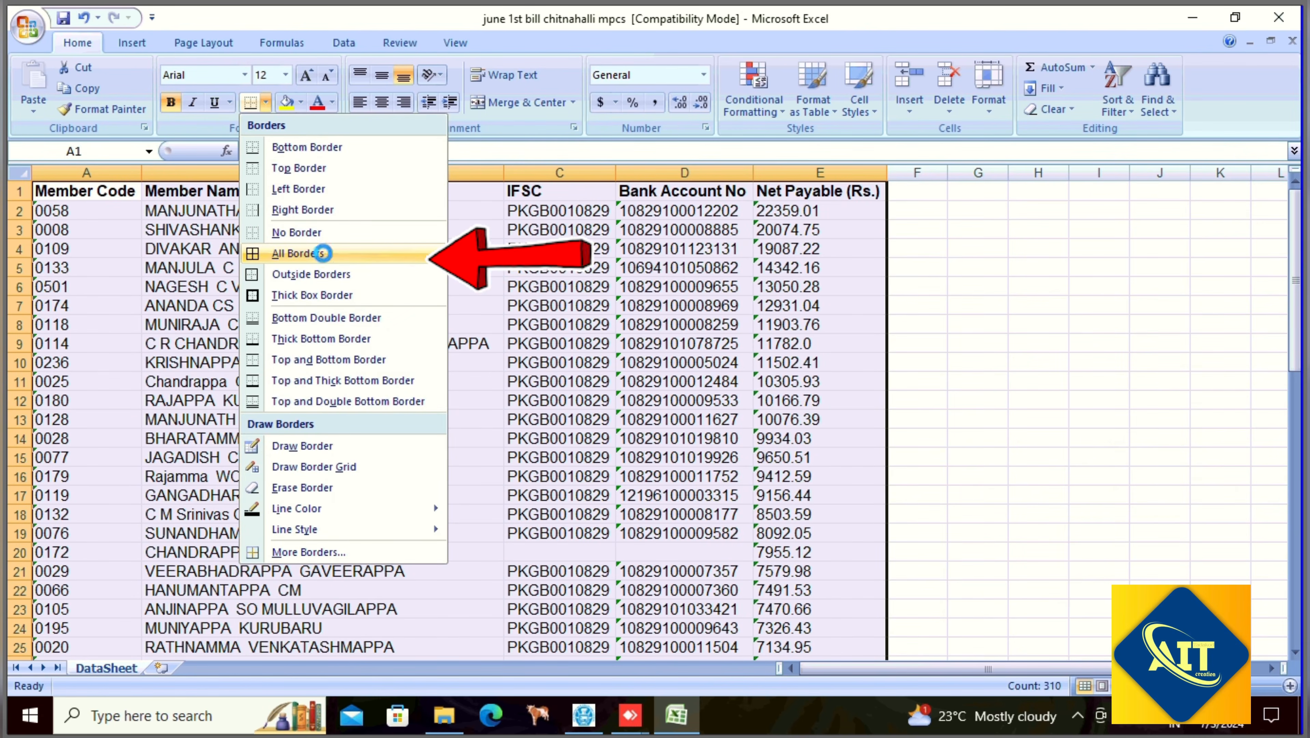
pyautogui.click(298, 253)
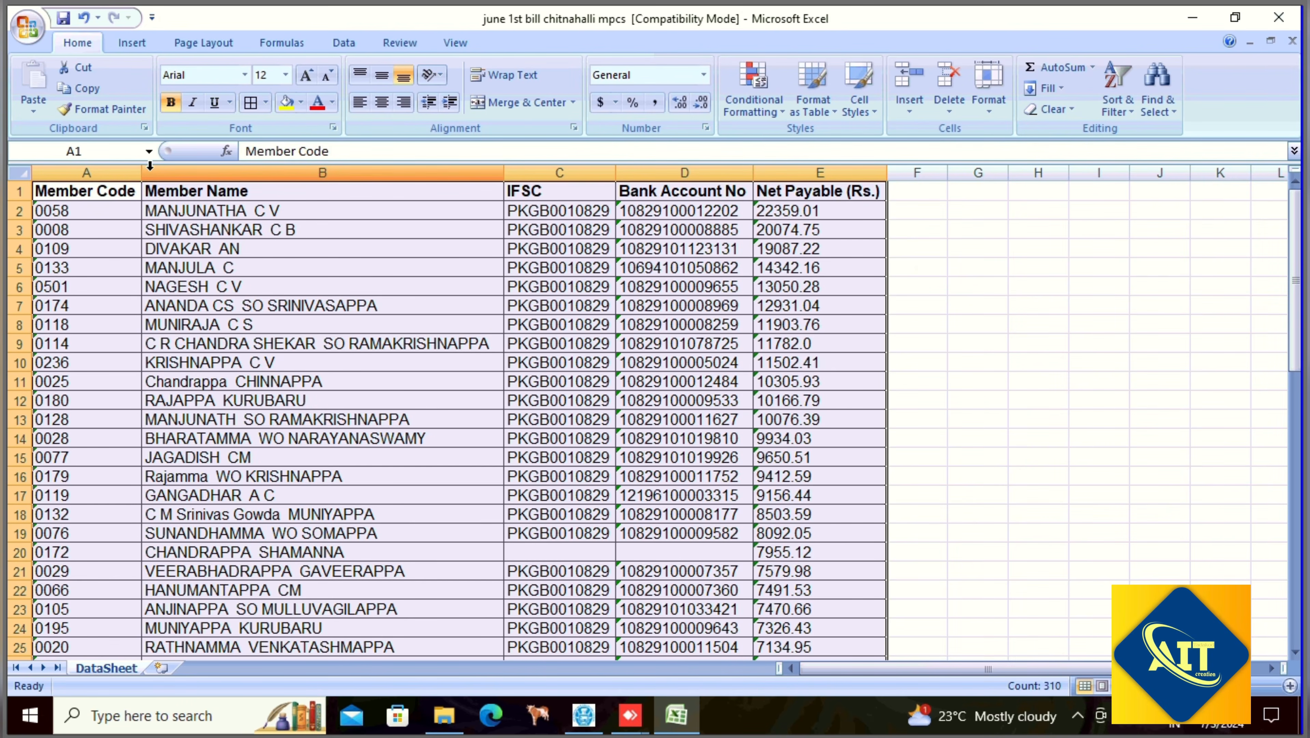
pyautogui.moveTo(141, 172); pyautogui.dragTo(101, 181)
pyautogui.click(910, 304)
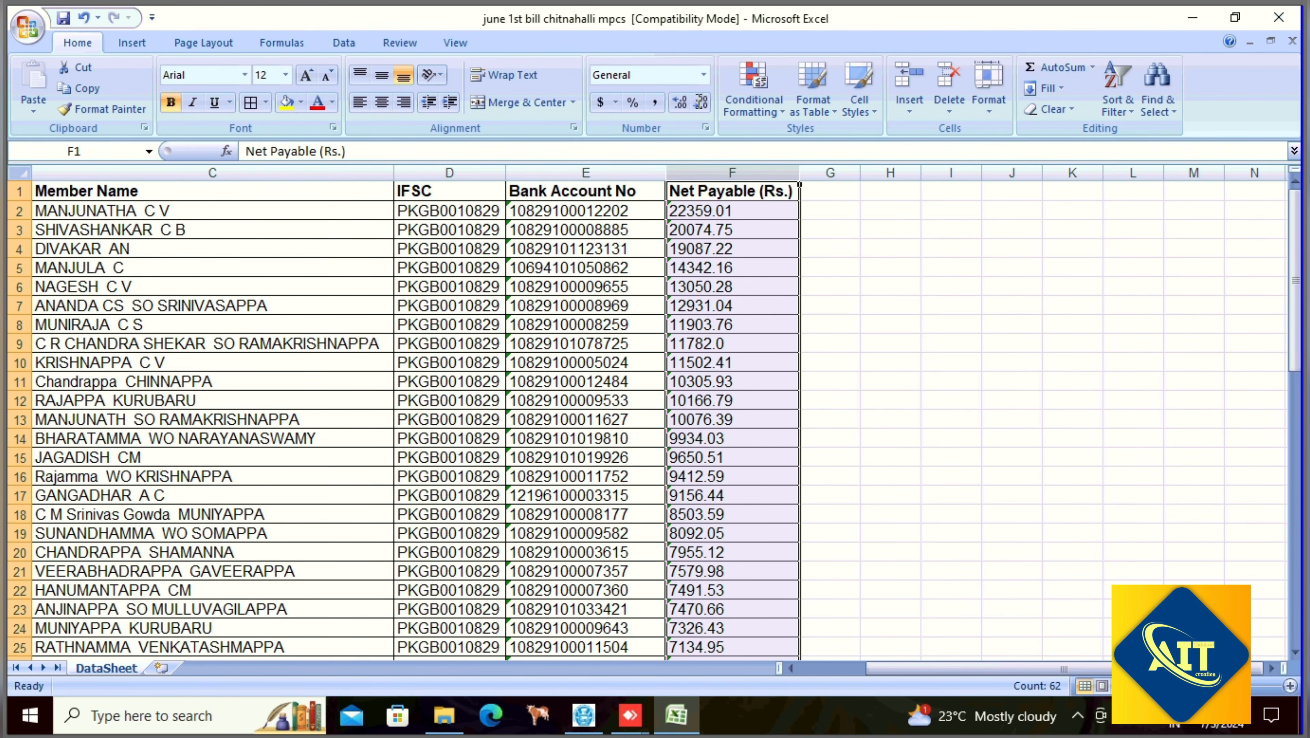
# - Format the Net Payable column as Number and try adjusting its decimal places
pyautogui.click(704, 76)
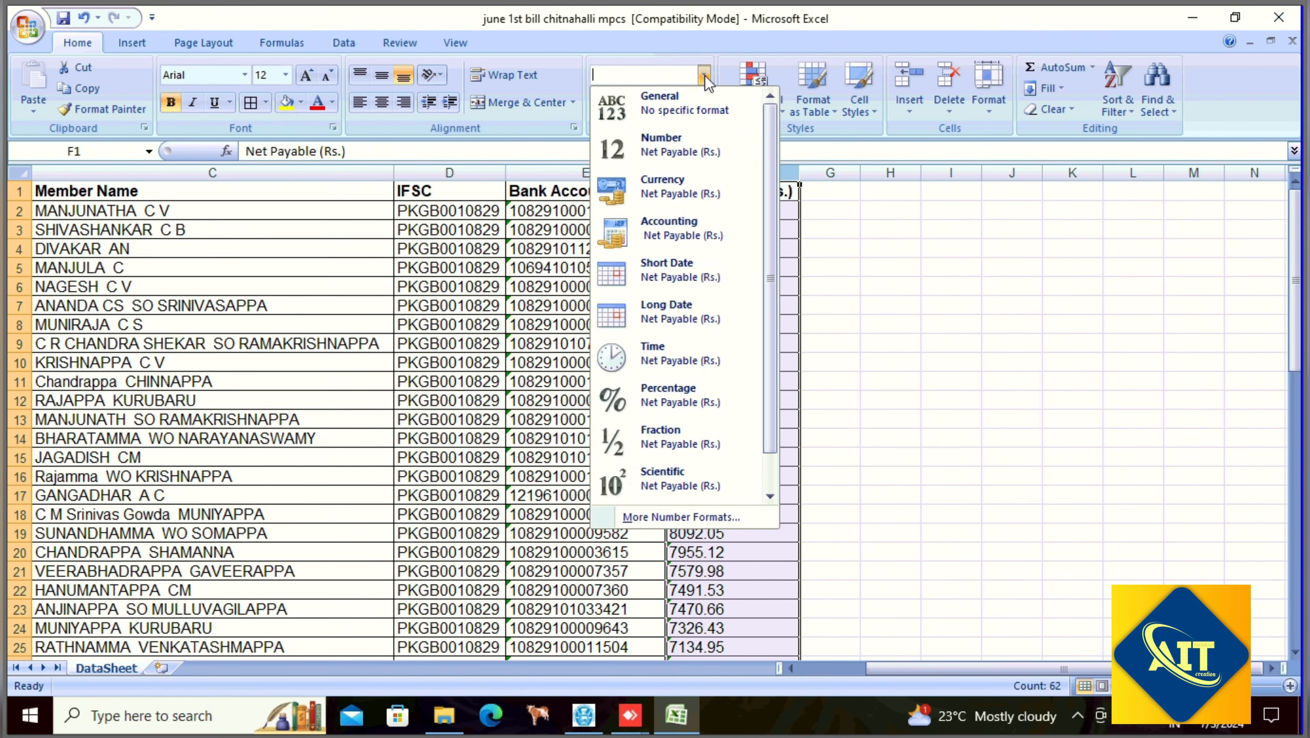
pyautogui.click(692, 155)
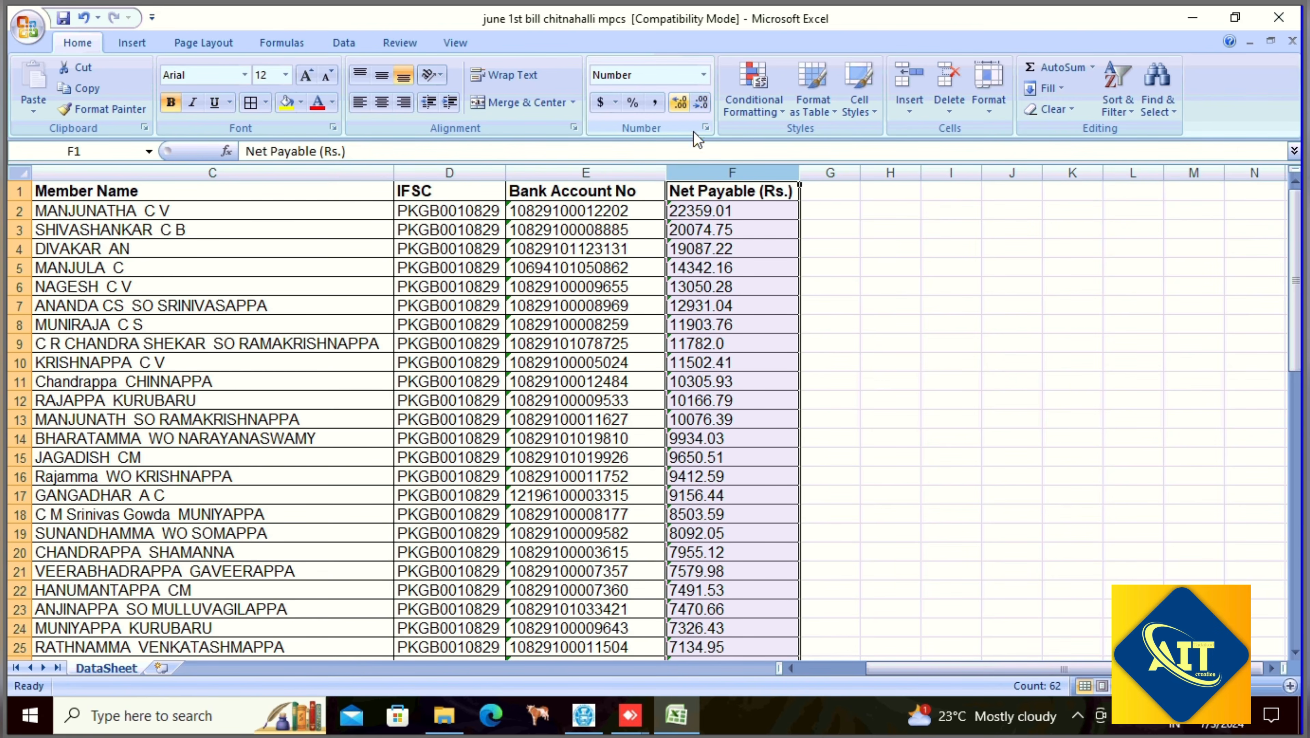
pyautogui.click(738, 228)
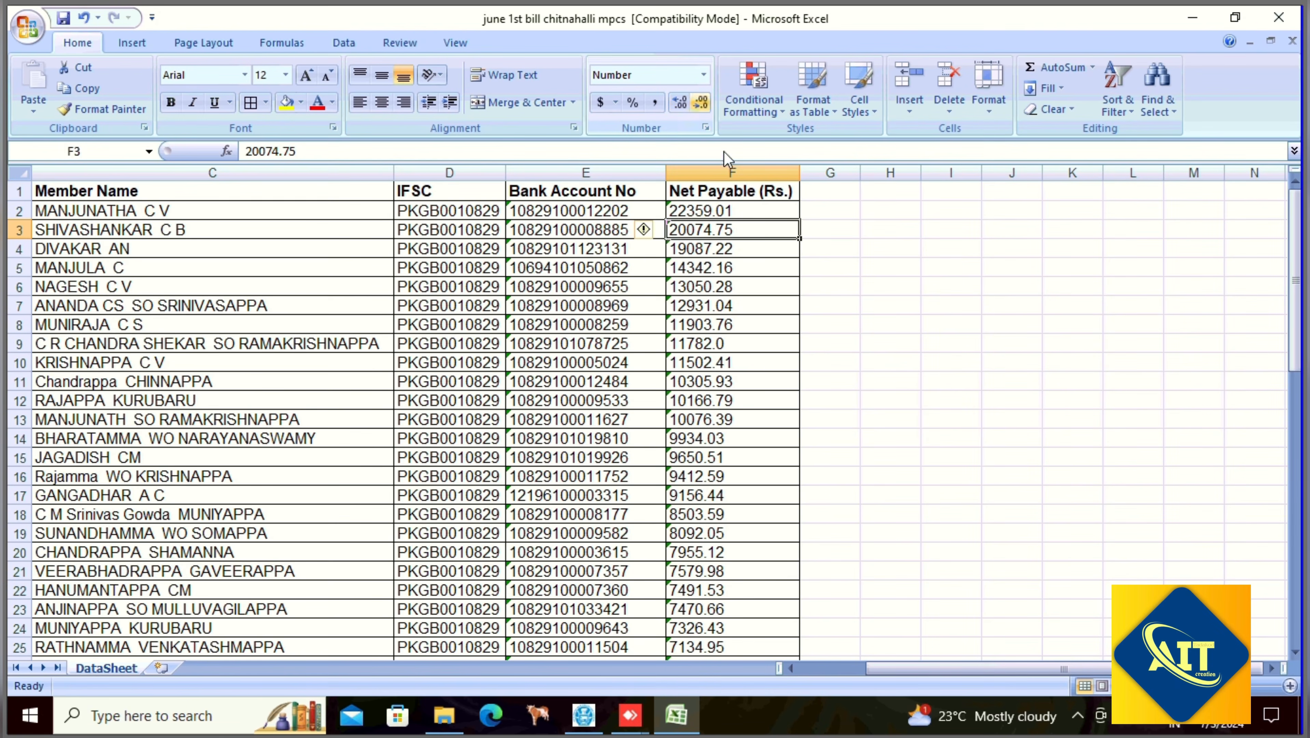
pyautogui.click(733, 167)
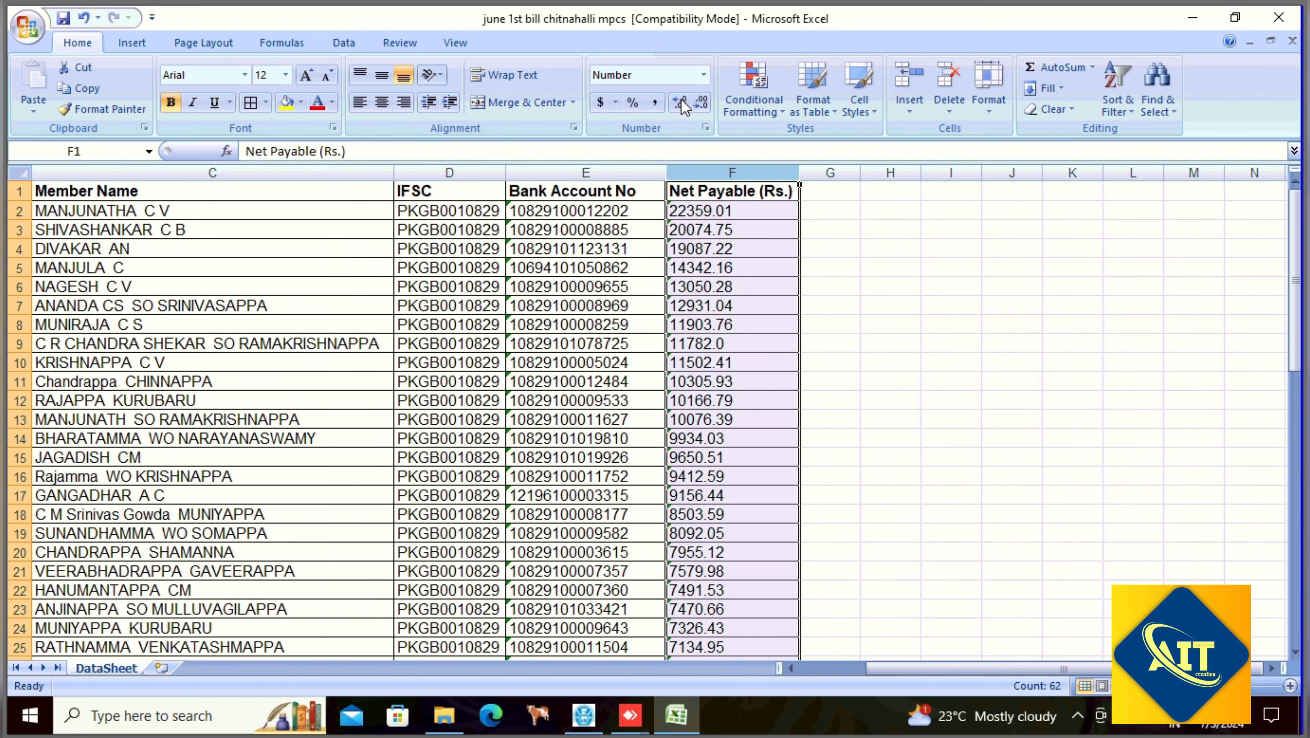
pyautogui.click(703, 105)
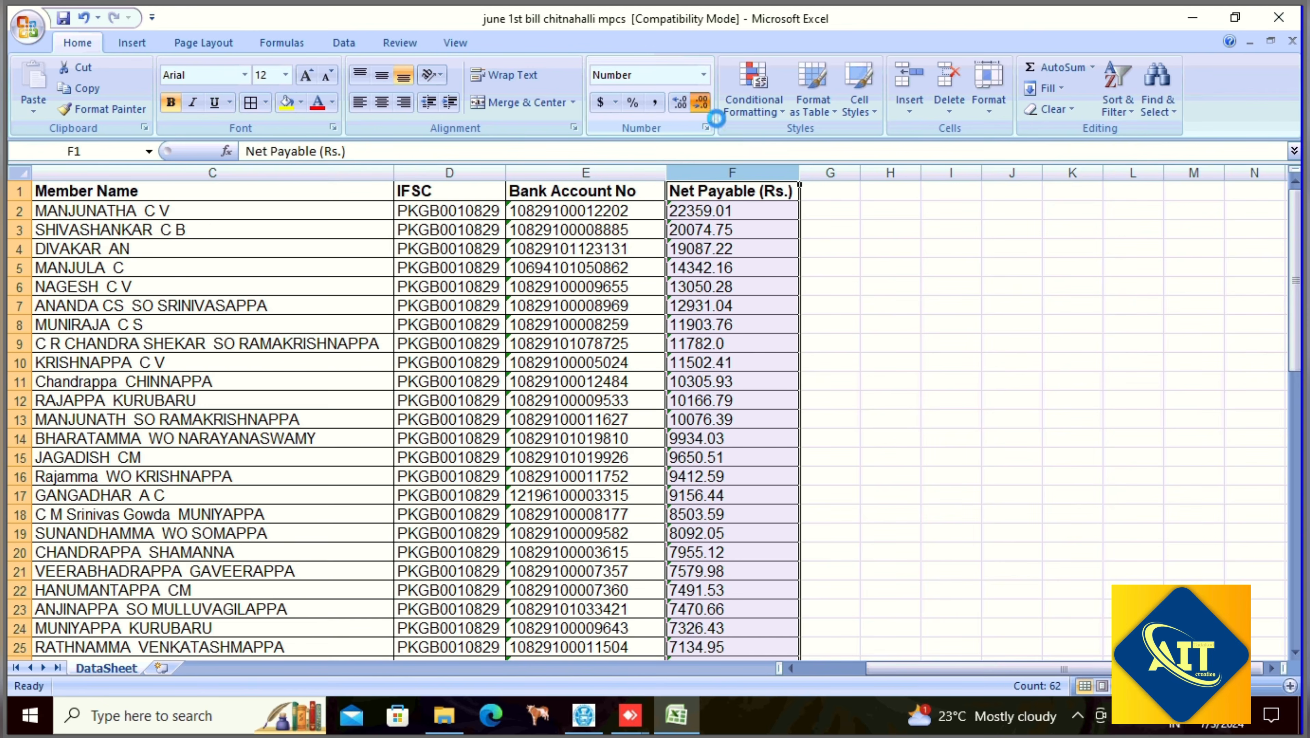
pyautogui.click(681, 106)
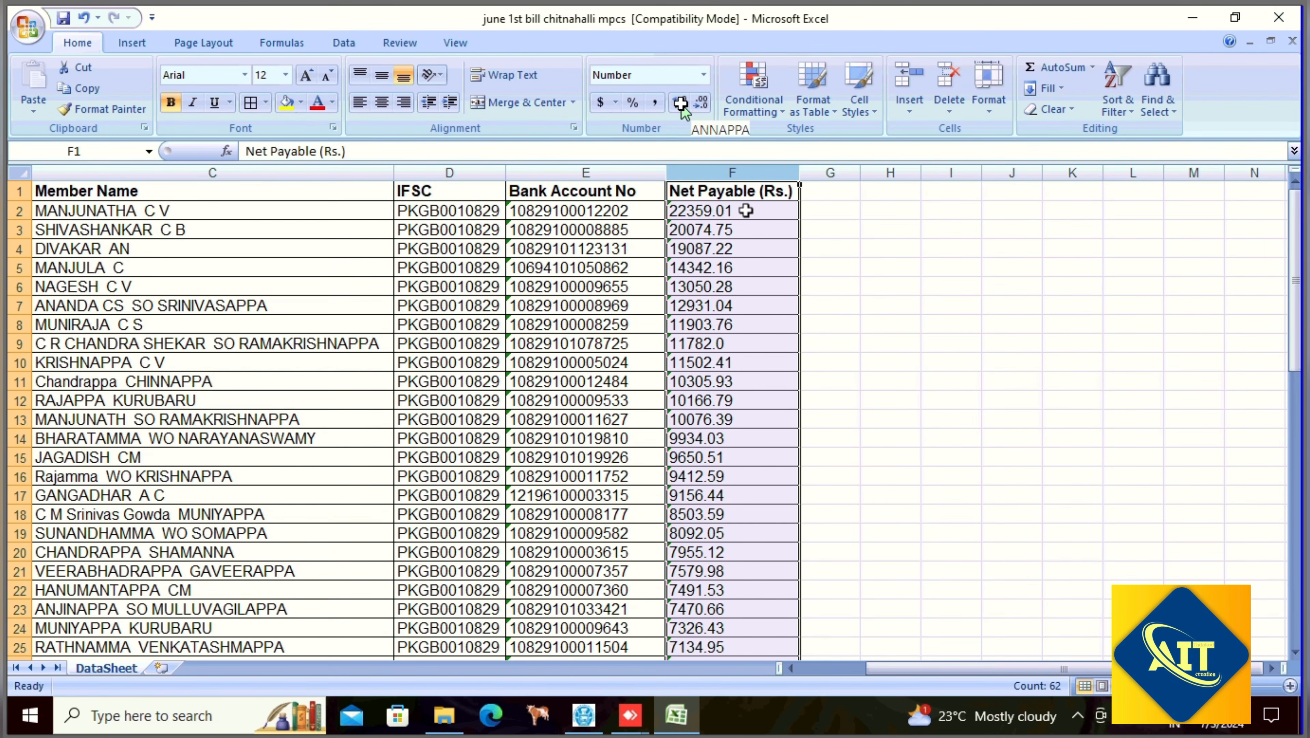
pyautogui.click(764, 263)
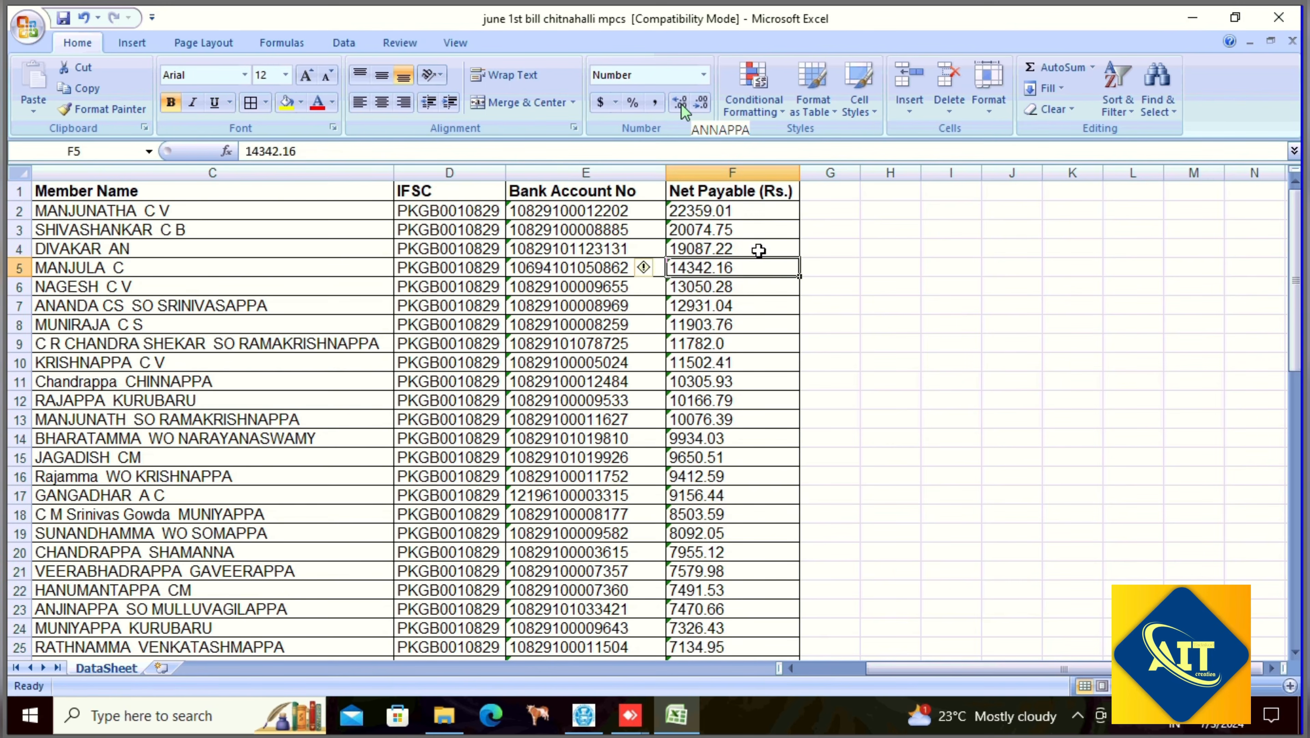
# - Re-enter F2 and F3 (22359.01, 20074.75) as numbers and reapply Number format to column F
pyautogui.doubleClick(754, 212)
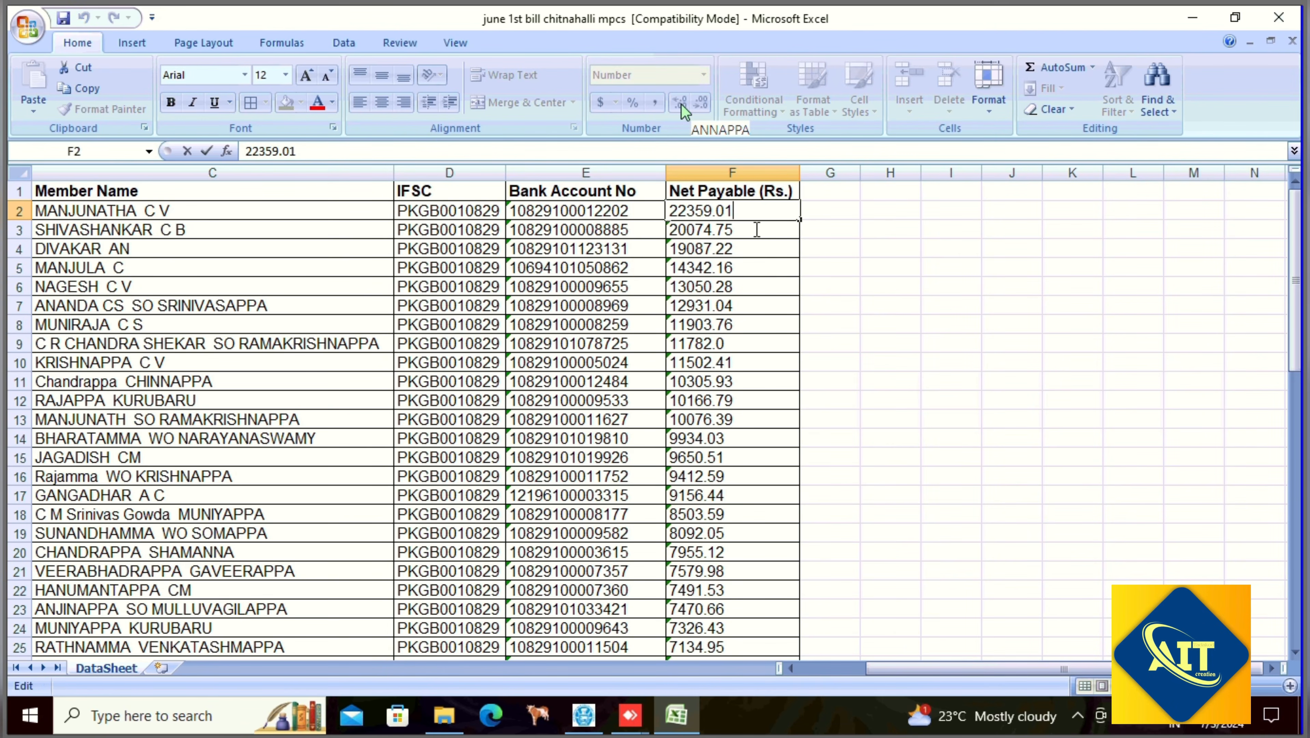
pyautogui.press('Return')
pyautogui.doubleClick(754, 230)
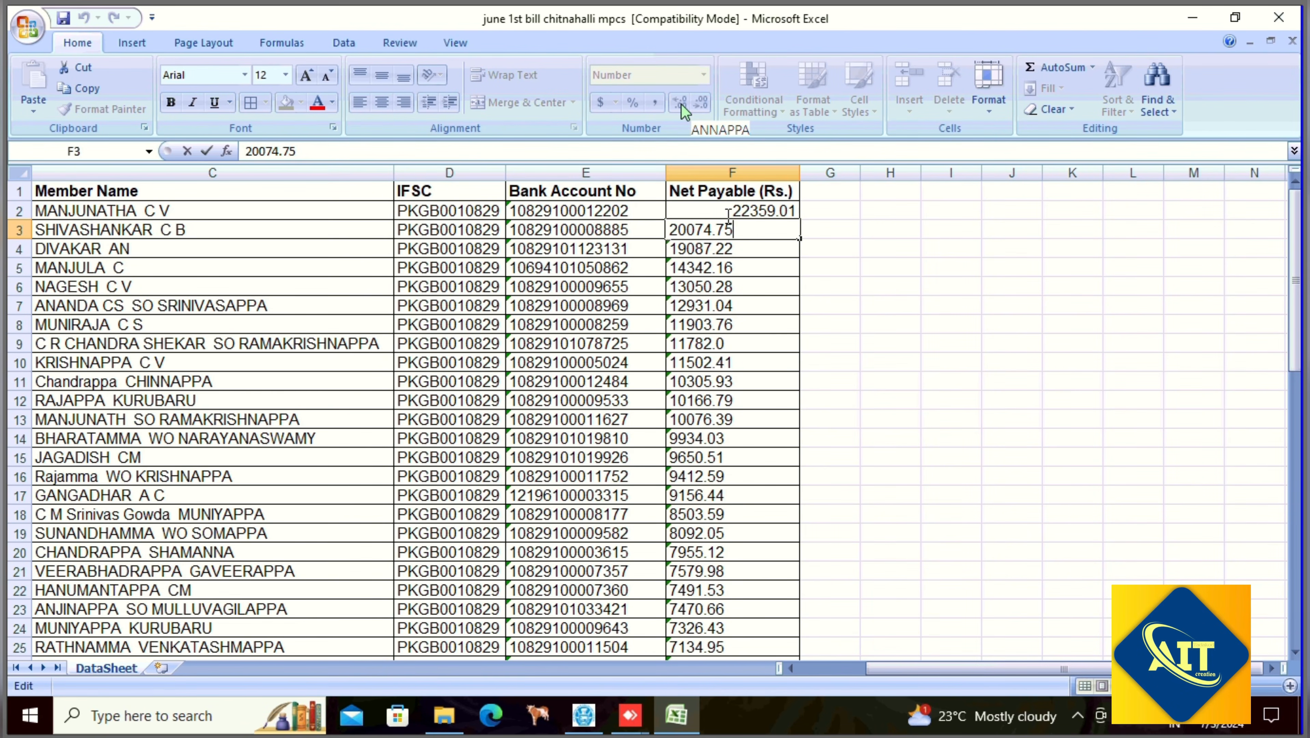
pyautogui.click(735, 171)
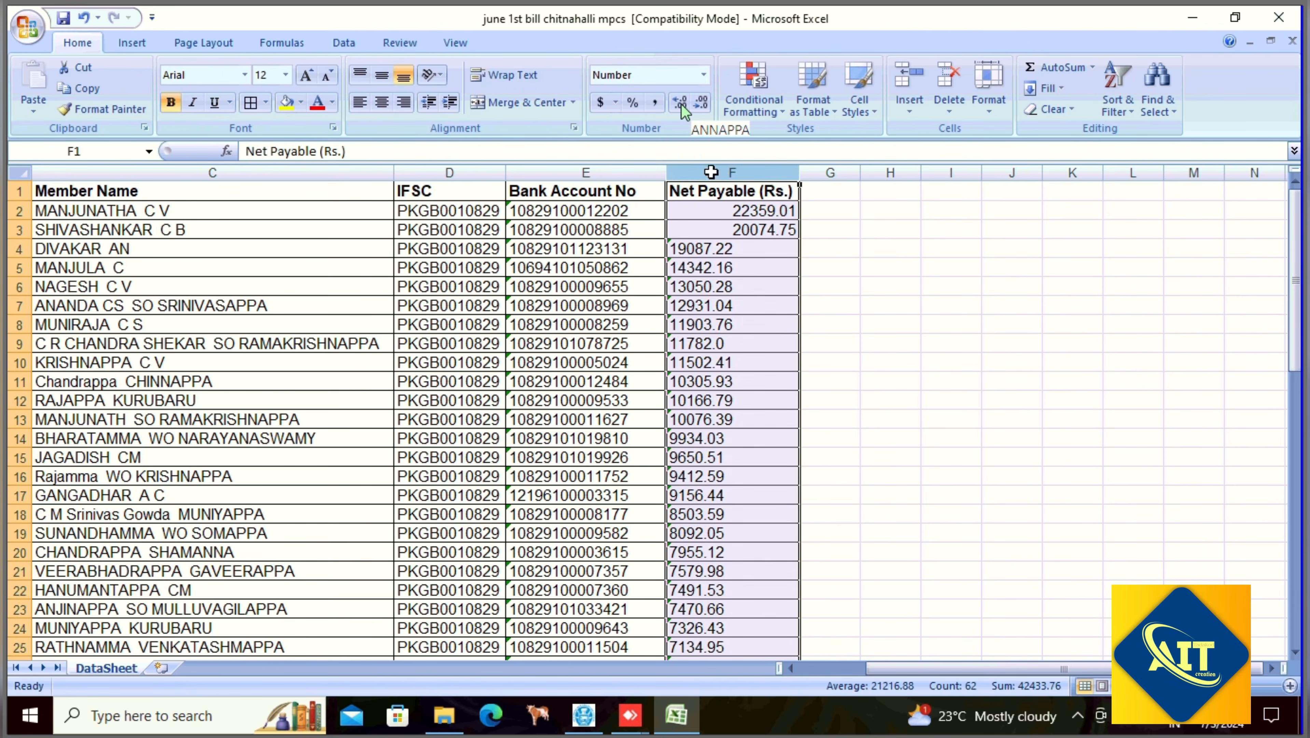
pyautogui.click(704, 76)
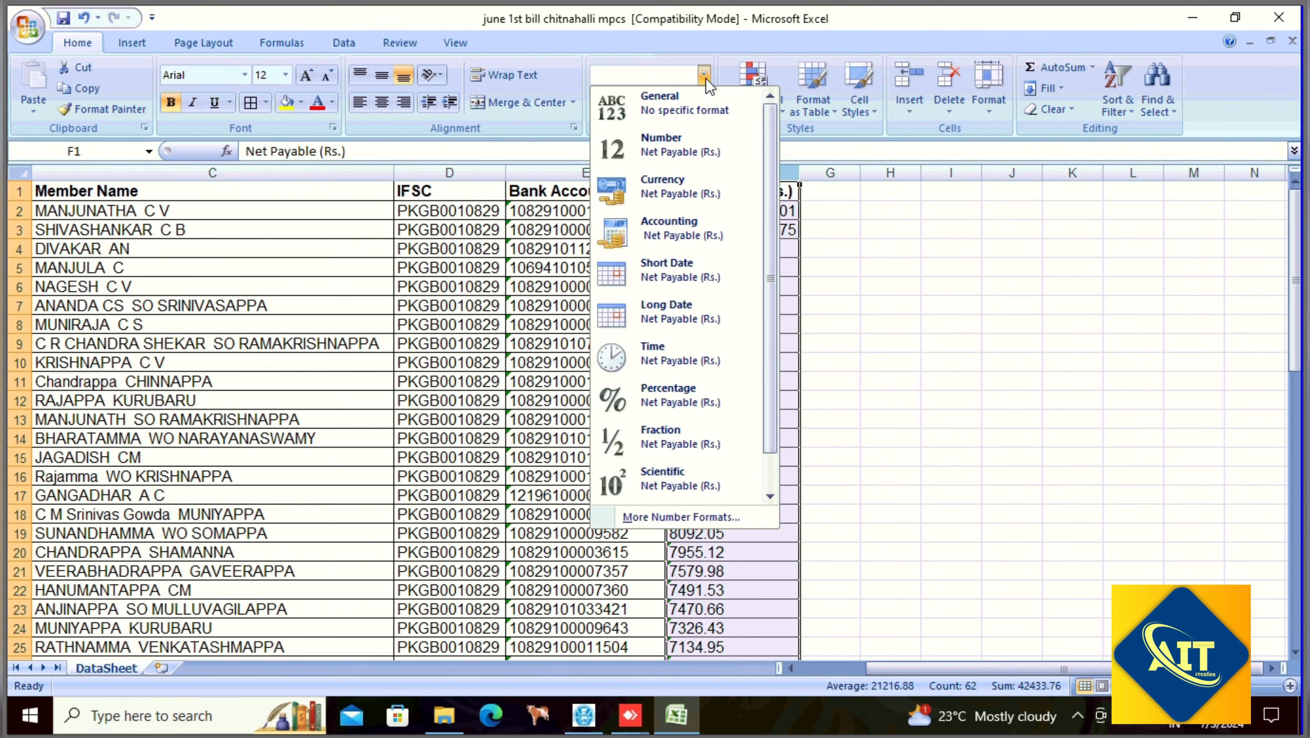
pyautogui.click(678, 149)
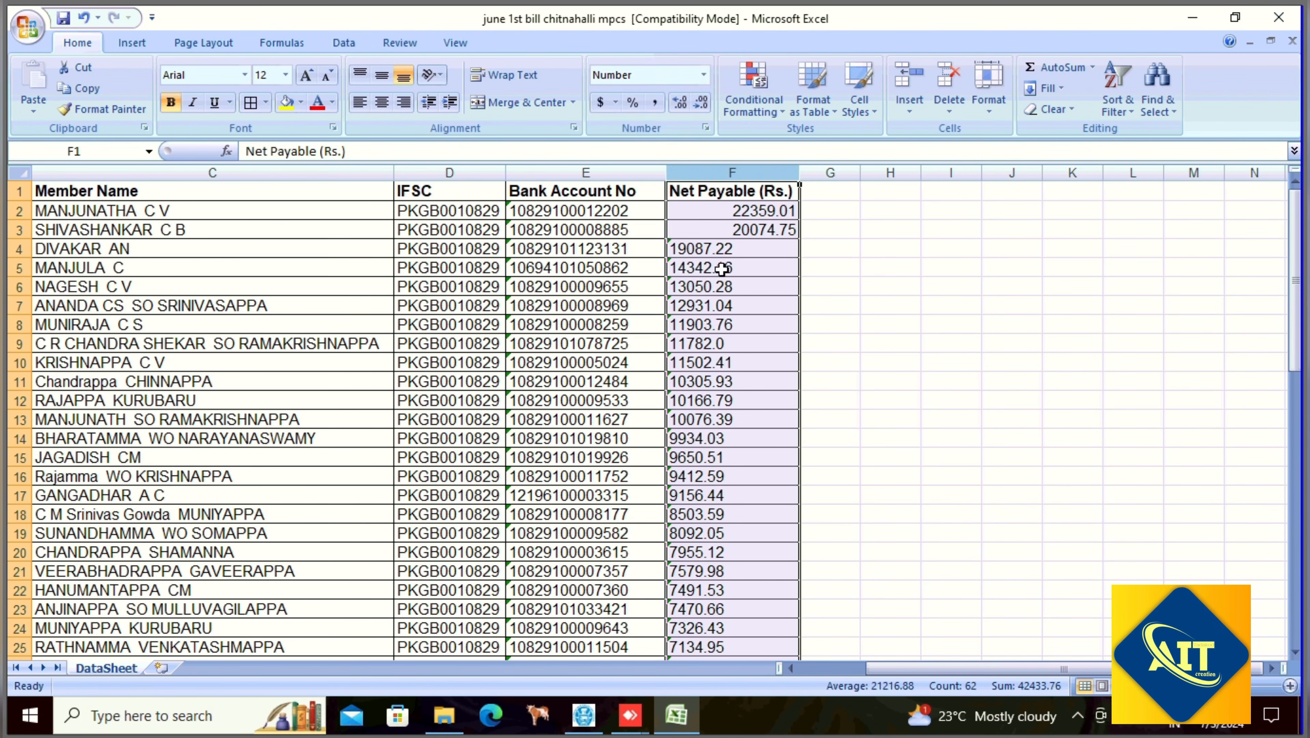
# - Re-enter the Net Payable amounts in F4 through F10 so they become numbers
pyautogui.doubleClick(741, 250)
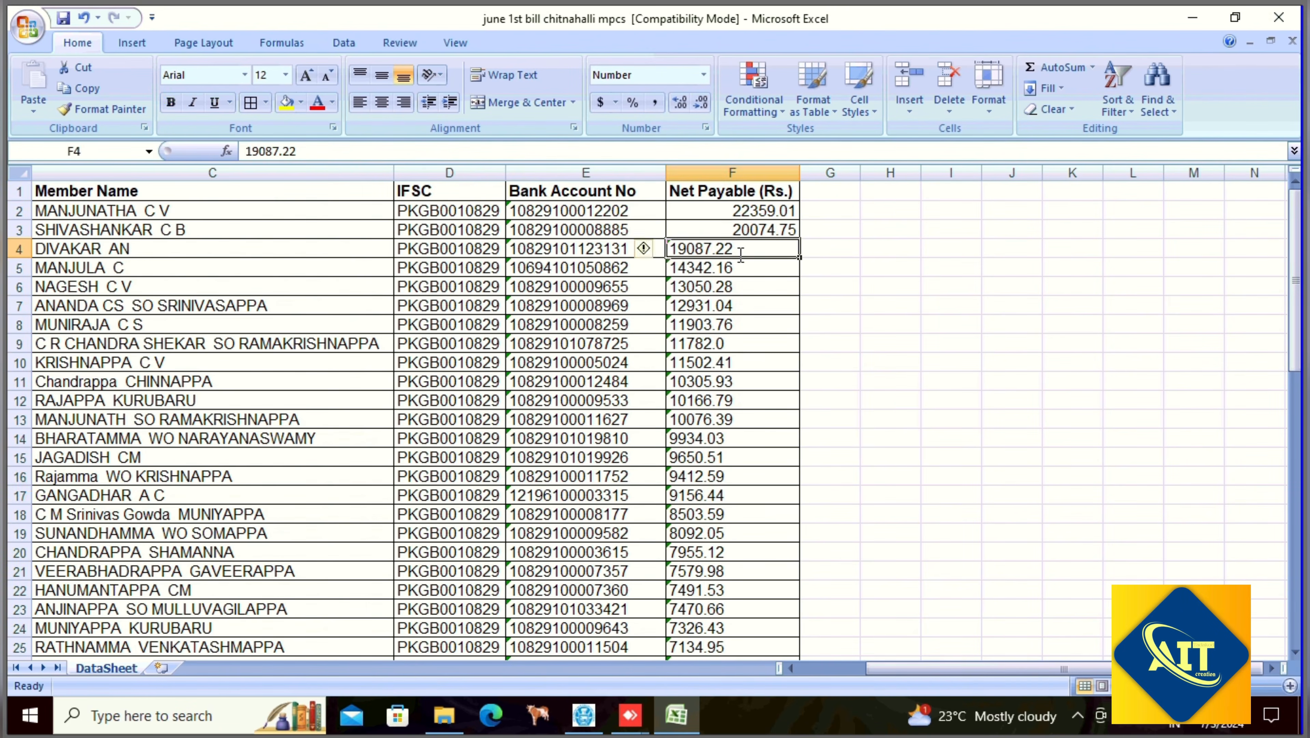
pyautogui.click(745, 303)
pyautogui.doubleClick(742, 268)
pyautogui.doubleClick(740, 284)
pyautogui.doubleClick(749, 305)
pyautogui.doubleClick(753, 325)
pyautogui.doubleClick(757, 344)
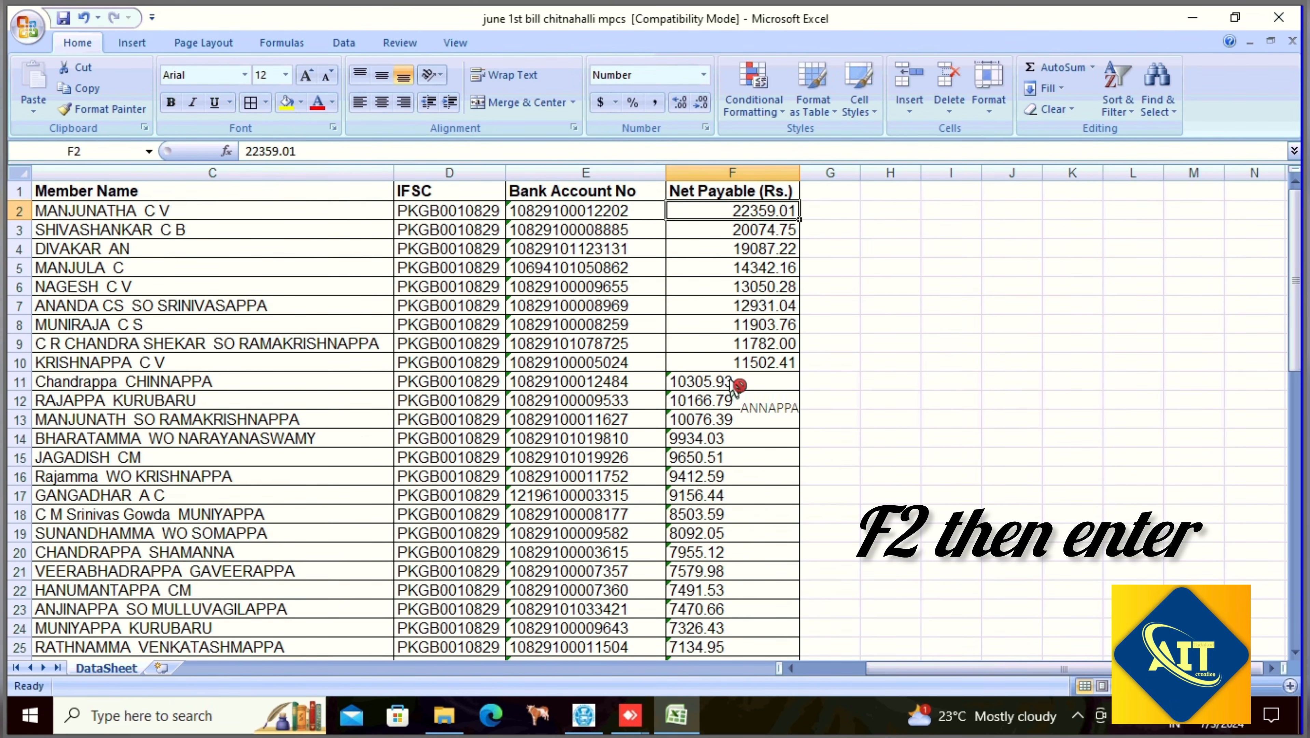
# - Convert the remaining column F amounts from F11 downward to numbers using F2 and Enter
pyautogui.click(731, 382)
pyautogui.press('F2')
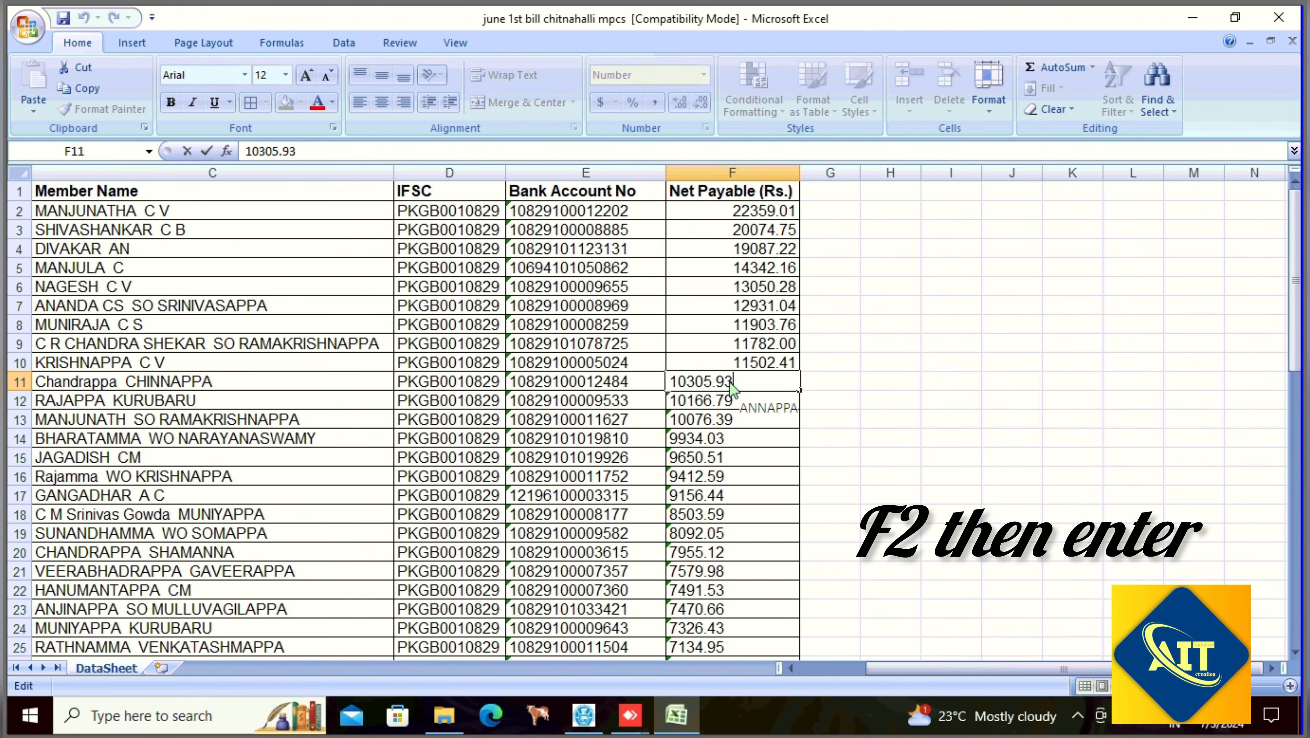
pyautogui.press('Return')
pyautogui.press('F2')
pyautogui.press('Return')
pyautogui.press('F2')
pyautogui.press('Return')
pyautogui.press('F2')
pyautogui.press('Return')
pyautogui.press('F2')
pyautogui.press('Return')
pyautogui.press('F2')
pyautogui.press('Return')
pyautogui.press('F2')
pyautogui.press('Return')
pyautogui.press('F2')
pyautogui.press('Return')
pyautogui.press('F2')
pyautogui.press('Return')
pyautogui.press('F2')
pyautogui.press('Return')
pyautogui.press('F2')
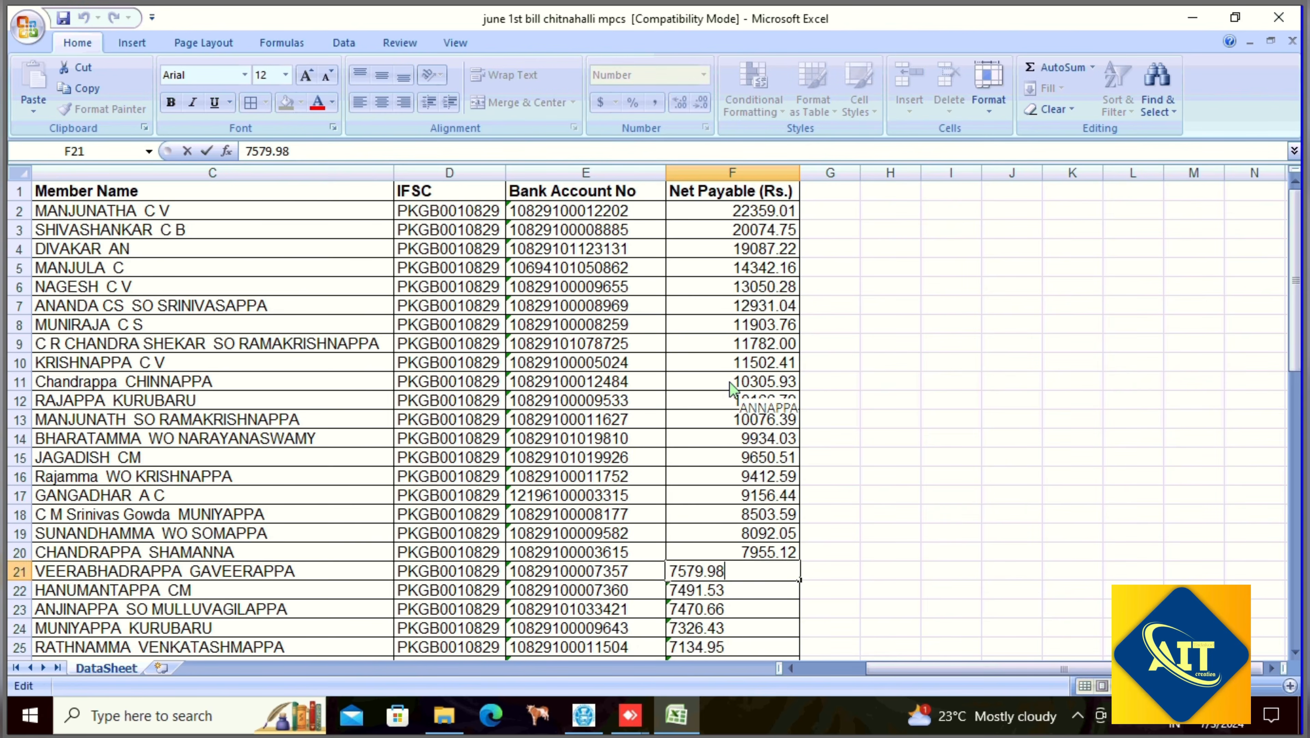
pyautogui.press('Return')
pyautogui.press('F2')
pyautogui.press('Return')
pyautogui.press('F2')
pyautogui.press('Return')
pyautogui.press('F2')
pyautogui.press('Return')
pyautogui.press('F2')
pyautogui.press('Return')
pyautogui.press('F2')
pyautogui.press('Return')
pyautogui.press('F2')
pyautogui.press('Return')
pyautogui.press('F2')
pyautogui.press('Return')
pyautogui.press('F2')
pyautogui.press('Return')
pyautogui.press('F2')
pyautogui.press('Return')
pyautogui.press('F2')
pyautogui.press('Return')
pyautogui.press('F2')
pyautogui.press('Return')
pyautogui.press('F2')
pyautogui.press('Return')
pyautogui.press('F2')
pyautogui.press('Return')
pyautogui.press('F2')
pyautogui.press('Return')
pyautogui.press('F2')
pyautogui.press('Return')
pyautogui.press('F2')
pyautogui.press('Return')
pyautogui.press('F2')
pyautogui.press('Return')
pyautogui.press('F2')
pyautogui.press('Return')
pyautogui.press('F2')
pyautogui.press('Return')
pyautogui.press('F2')
pyautogui.press('Return')
pyautogui.press('F2')
pyautogui.press('Return')
pyautogui.press('F2')
pyautogui.press('Return')
pyautogui.press('F2')
pyautogui.press('Return')
pyautogui.press('F2')
pyautogui.press('Return')
pyautogui.press('F2')
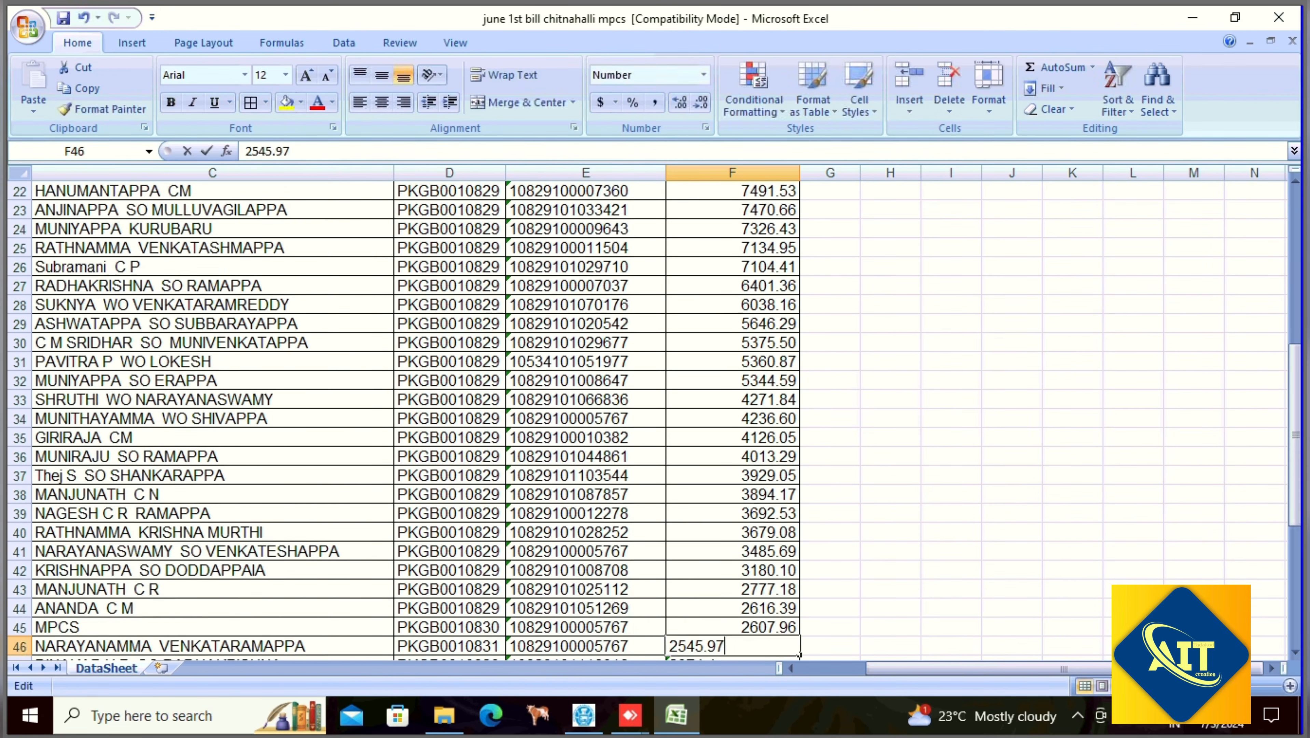
pyautogui.press('Return')
pyautogui.press('F2')
pyautogui.press('Return')
pyautogui.press('F2')
pyautogui.press('Return')
pyautogui.press('F2')
pyautogui.press('Return')
pyautogui.press('F2')
pyautogui.press('Return')
pyautogui.press('F2')
pyautogui.press('Return')
pyautogui.press('F2')
pyautogui.press('Return')
pyautogui.press('F2')
pyautogui.press('Return')
pyautogui.press('F2')
pyautogui.press('Return')
pyautogui.press('F2')
pyautogui.press('Return')
pyautogui.press('F2')
pyautogui.press('Return')
pyautogui.press('F2')
pyautogui.press('Return')
pyautogui.press('F2')
pyautogui.press('Return')
pyautogui.press('F2')
pyautogui.press('Return')
pyautogui.press('F2')
pyautogui.press('Return')
pyautogui.press('F2')
pyautogui.press('Return')
pyautogui.press('F2')
pyautogui.press('Return')
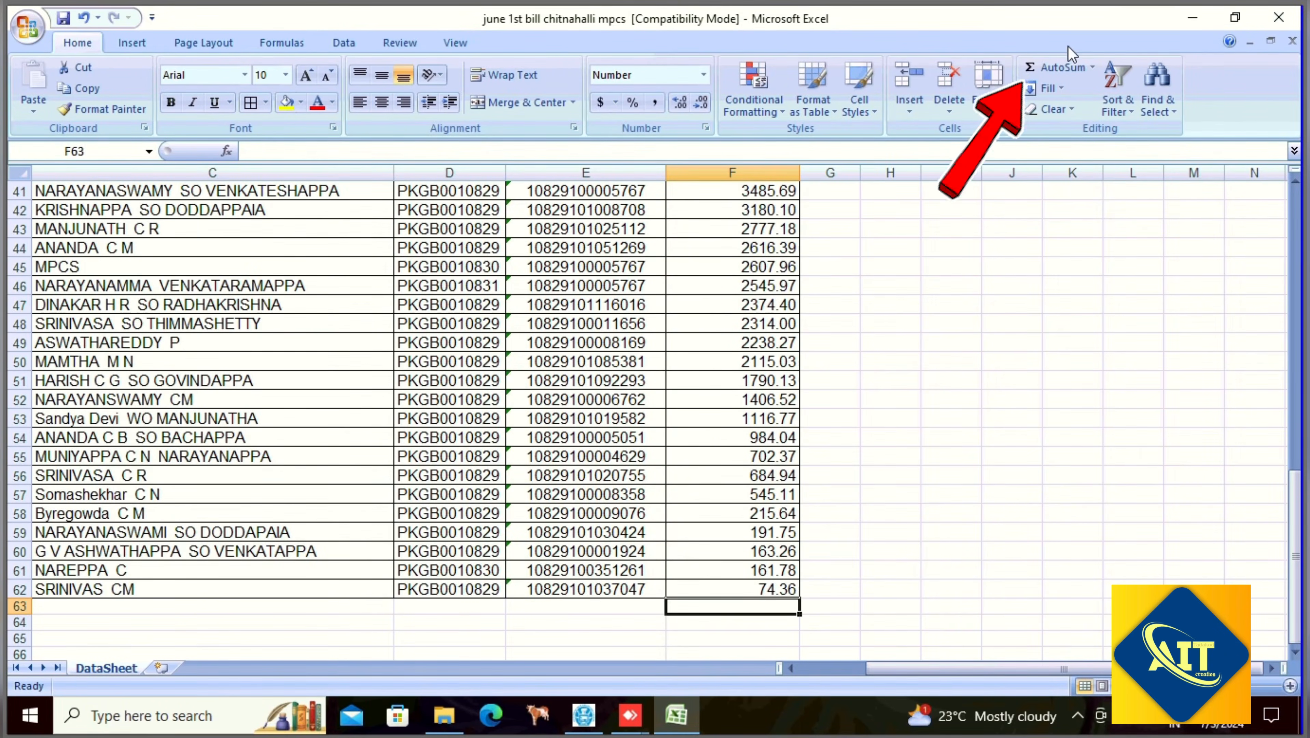
# - Add an AutoSum total in F63, =SUM(F2:F62), giving 374695
pyautogui.click(1047, 72)
pyautogui.press('Return')
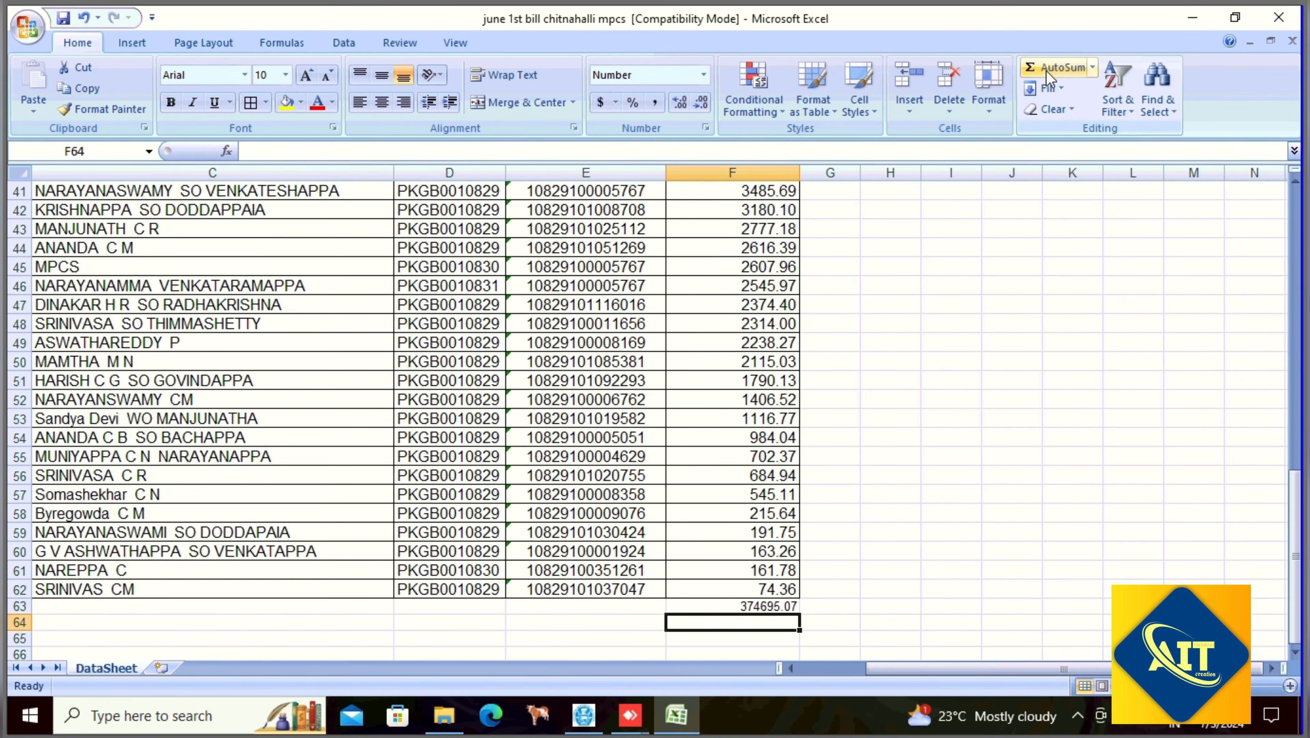
pyautogui.doubleClick(771, 608)
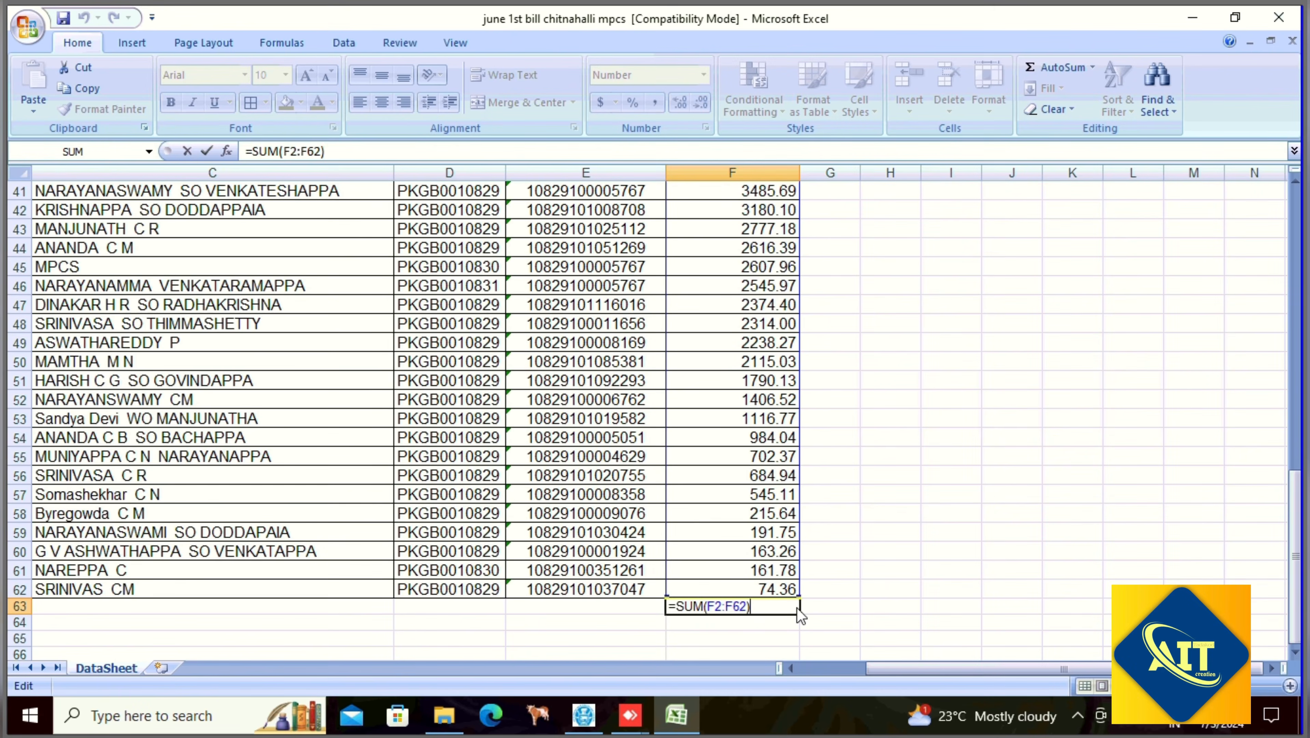
pyautogui.press('Return')
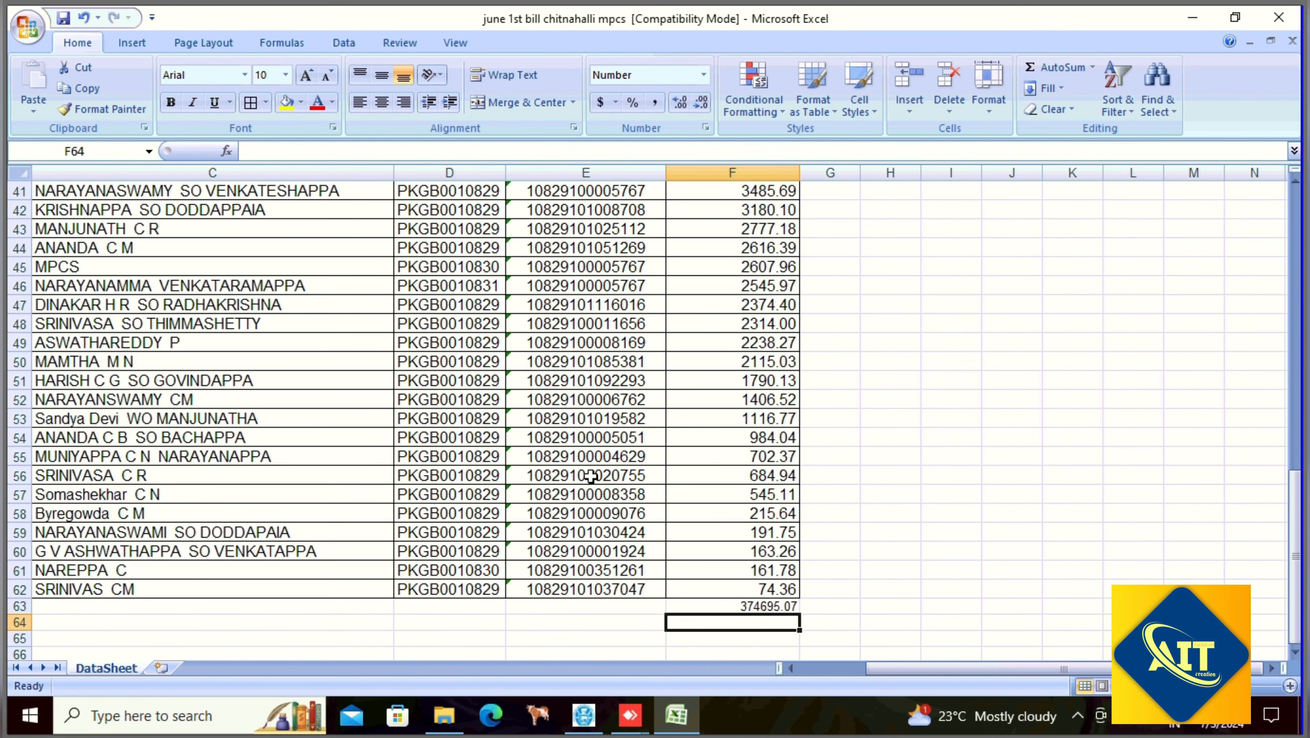
# - Remove the decimal places from column F so amounts show as whole numbers
pyautogui.scroll(5, 592, 479)
pyautogui.click(747, 164)
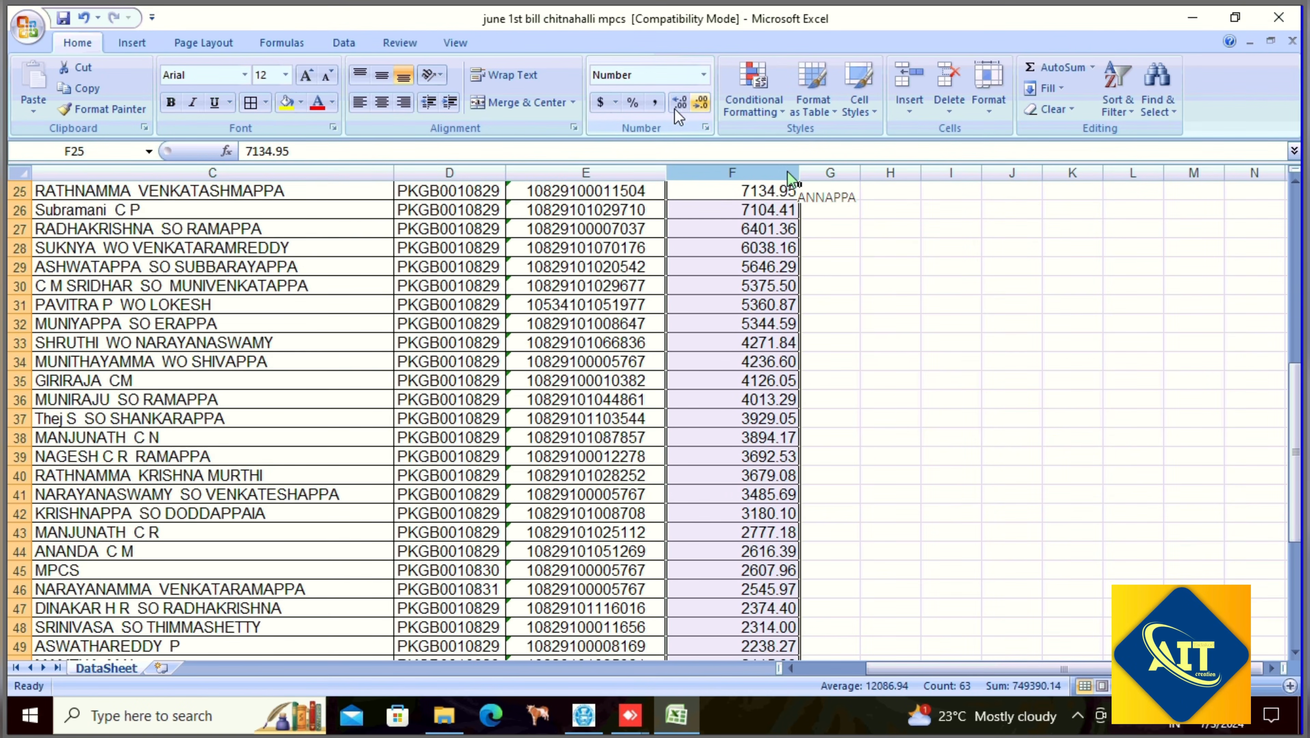
pyautogui.click(702, 102)
pyautogui.click(702, 103)
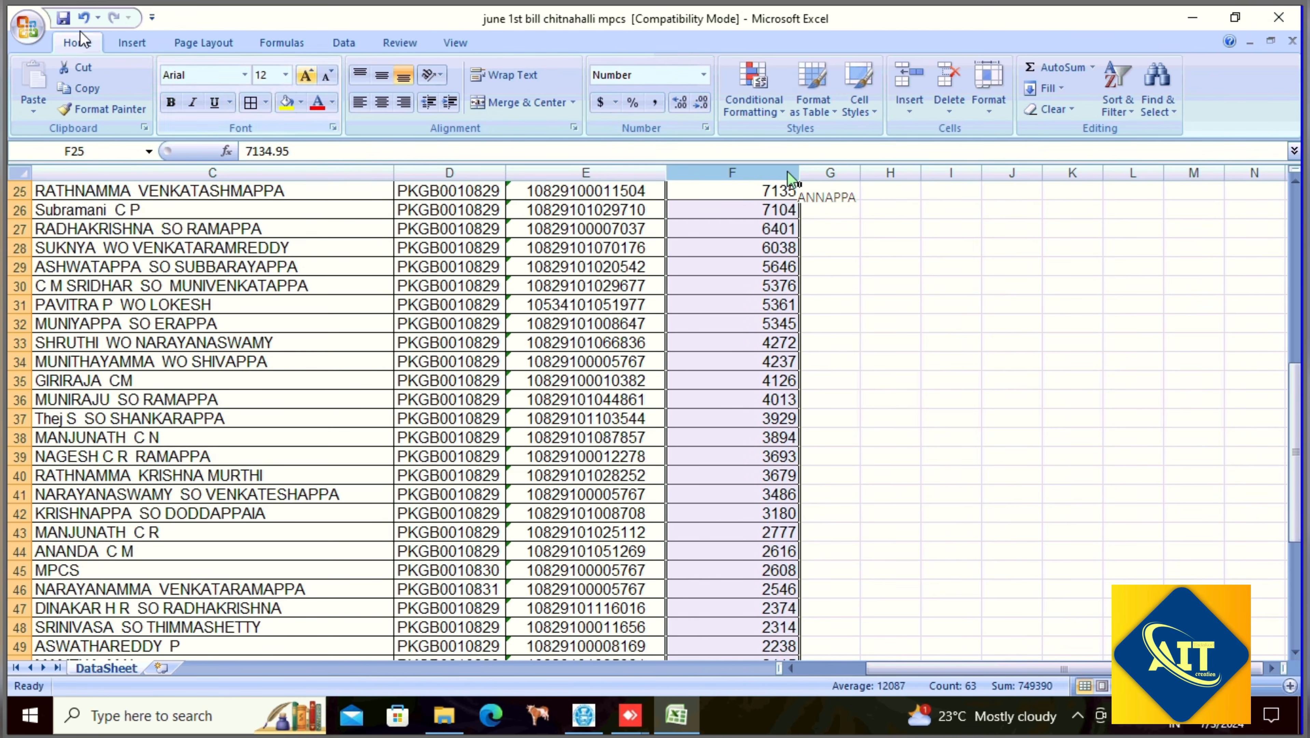
pyautogui.scroll(-15, 738, 517)
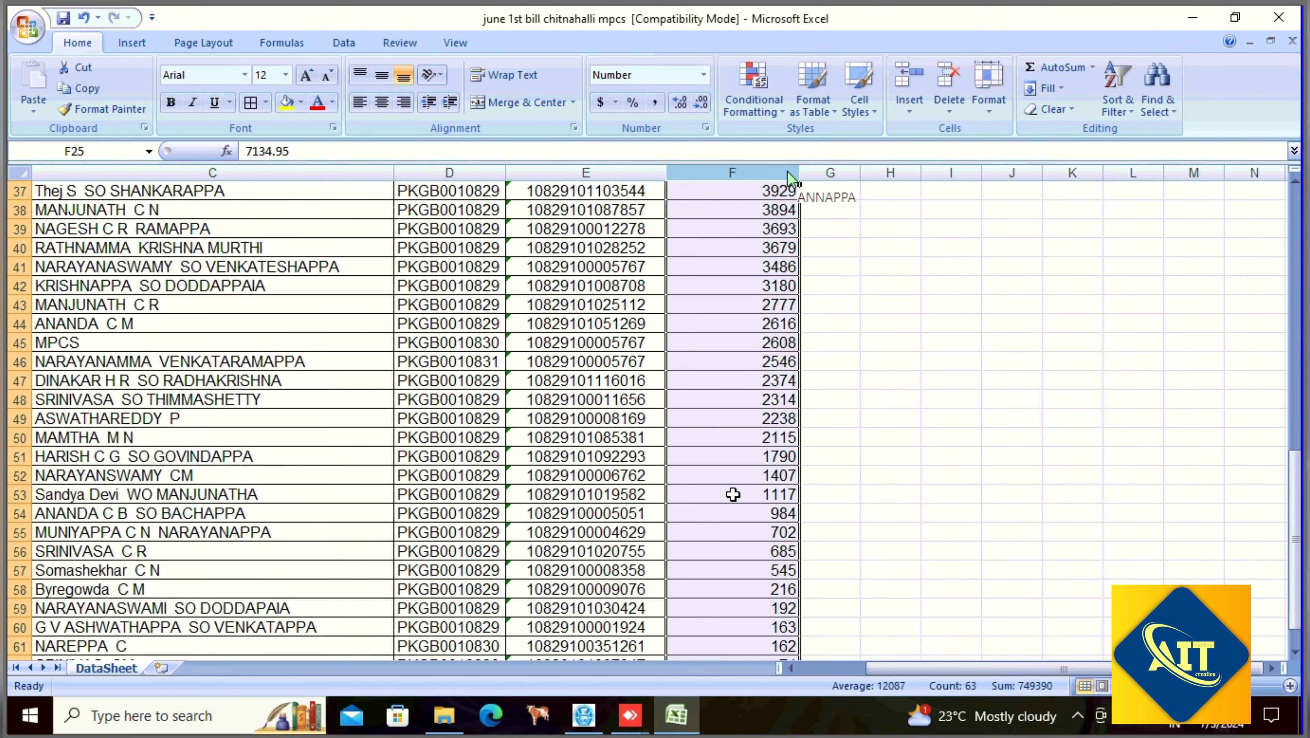
pyautogui.scroll(4, 738, 516)
pyautogui.click(634, 443)
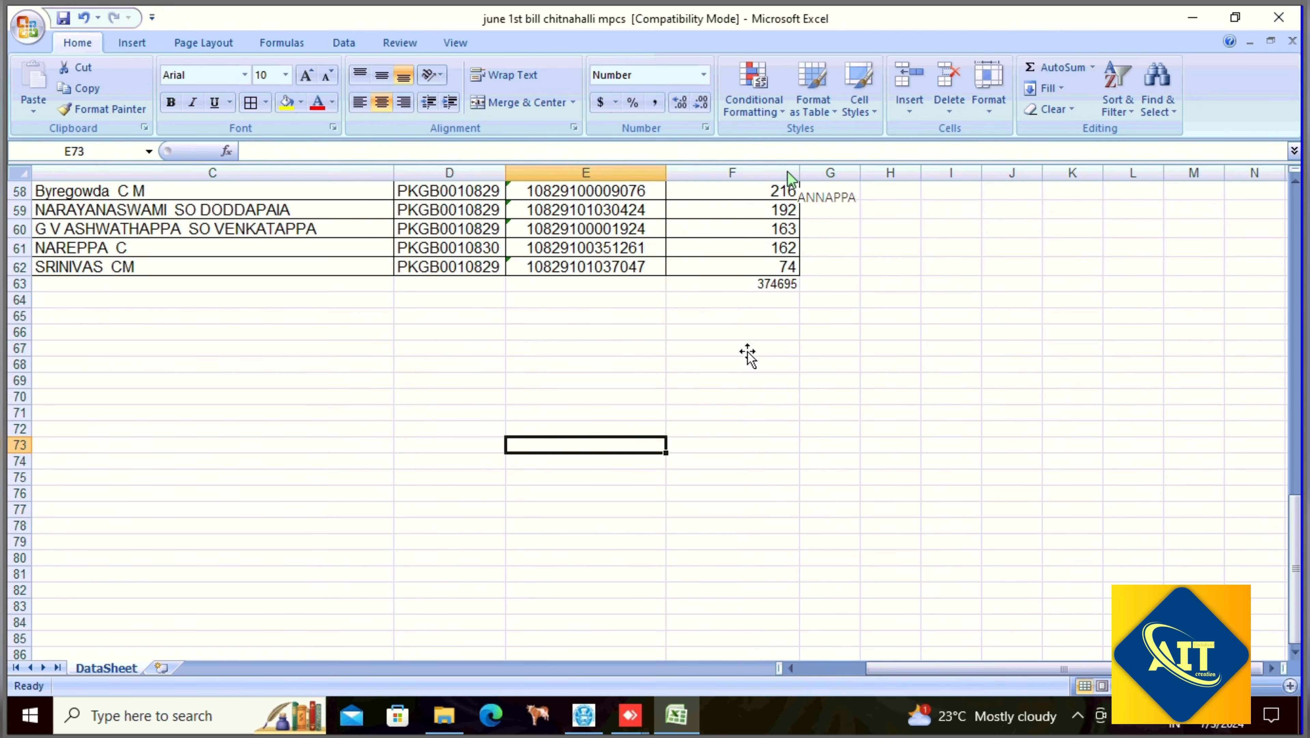
# - Recreate and confirm the SUM total for column F in F63
pyautogui.click(756, 287)
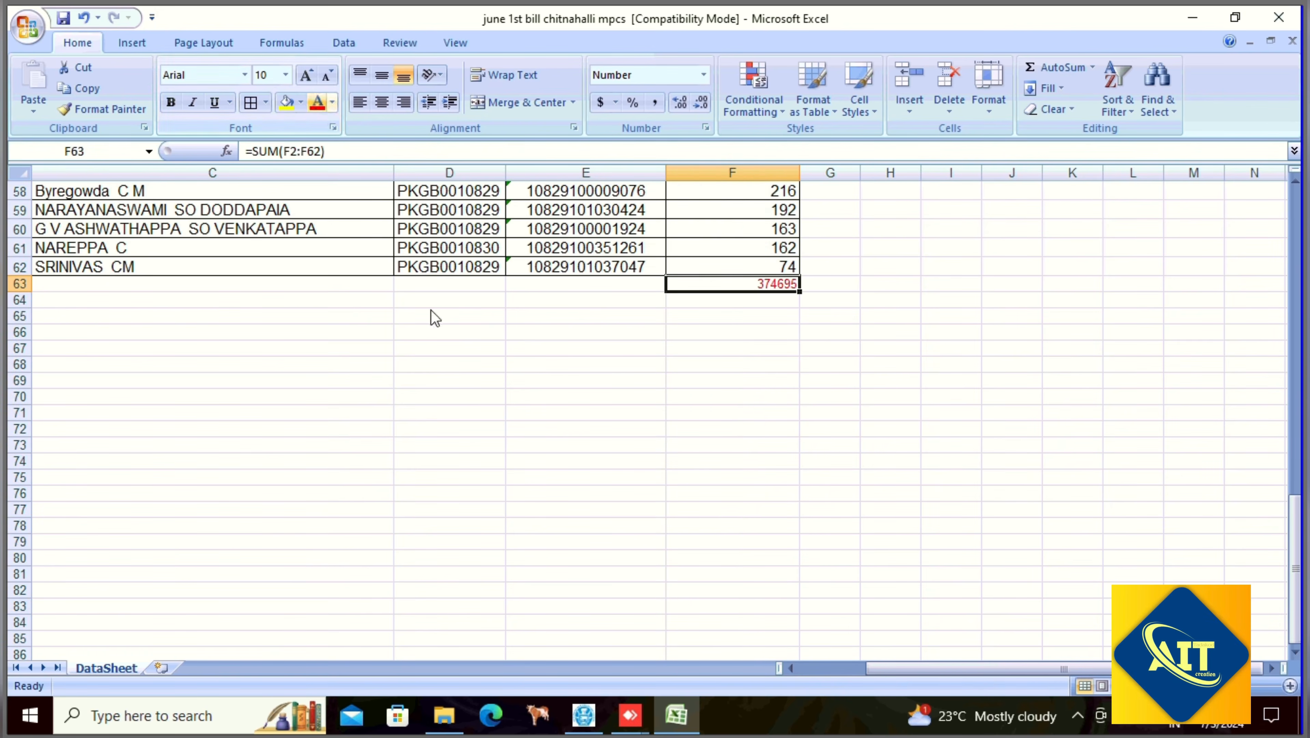
pyautogui.click(511, 462)
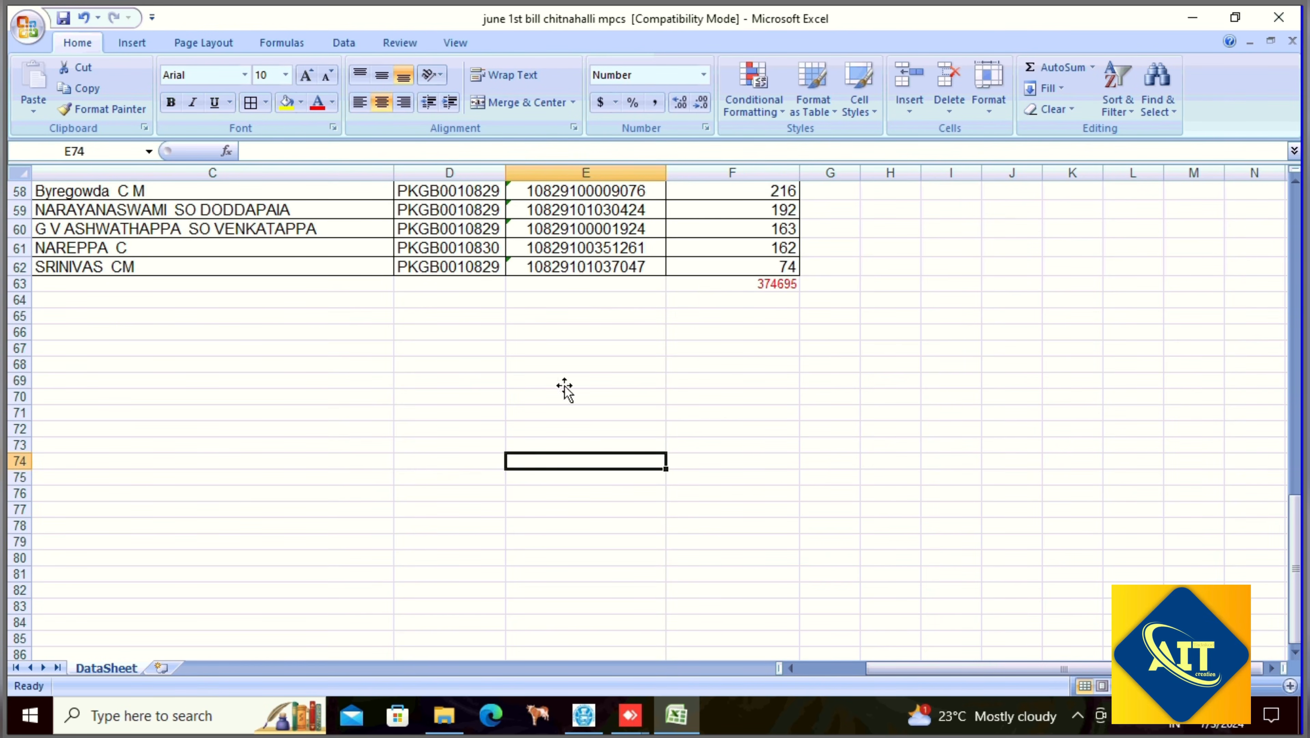
pyautogui.click(744, 287)
pyautogui.click(1038, 71)
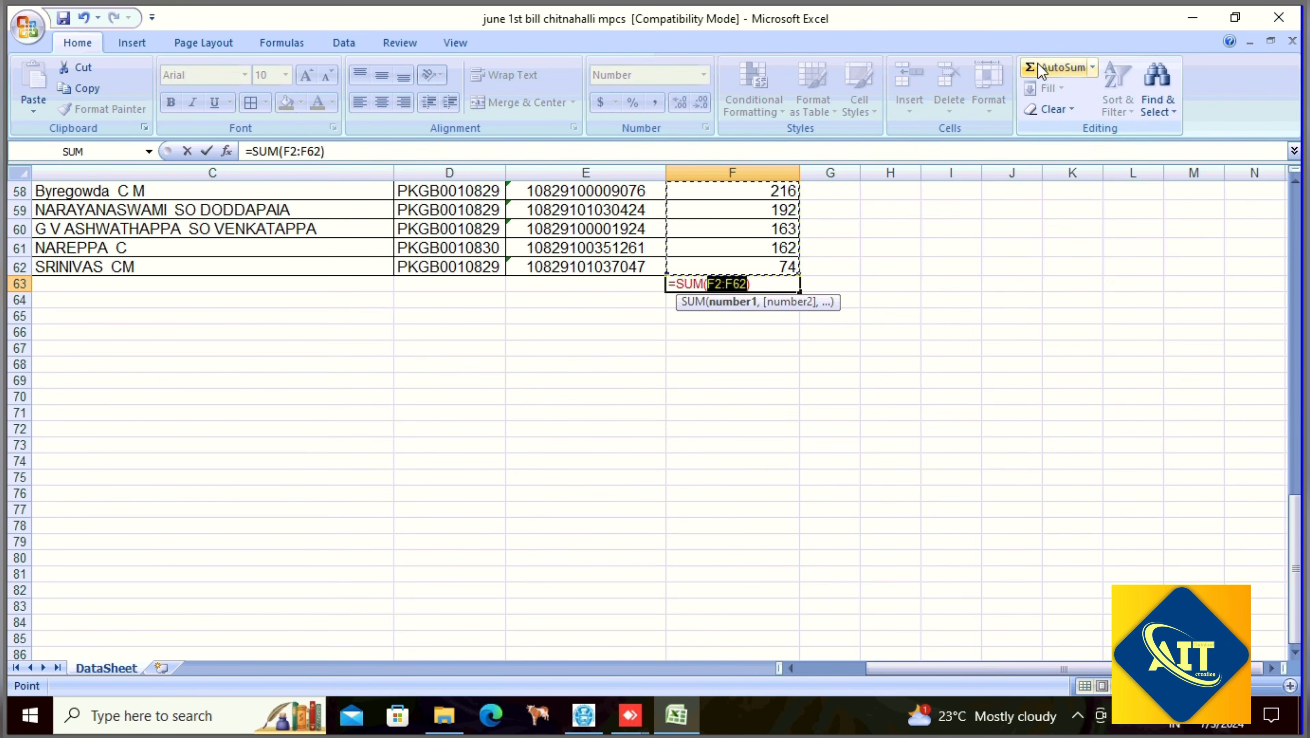
pyautogui.press('Return')
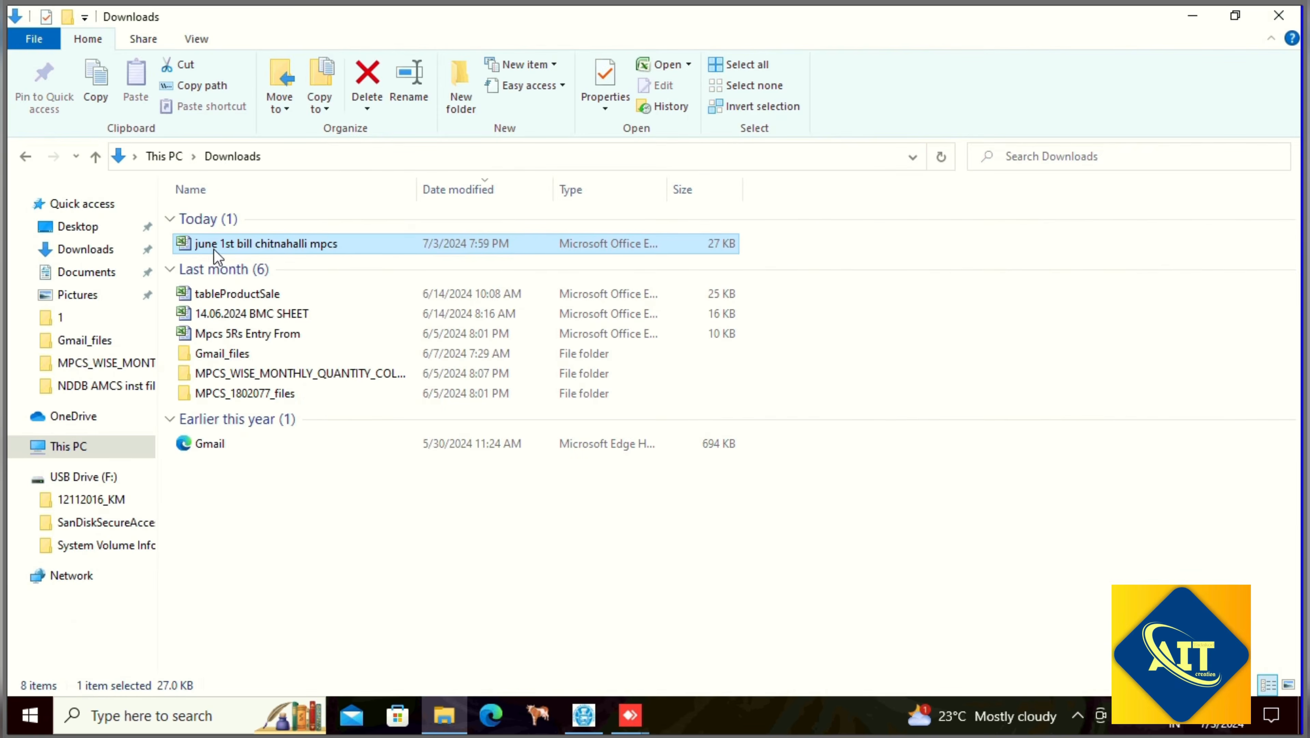
# - Minimize File Explorer, launch Google Chrome, and open the Google apps menu
pyautogui.click(1192, 16)
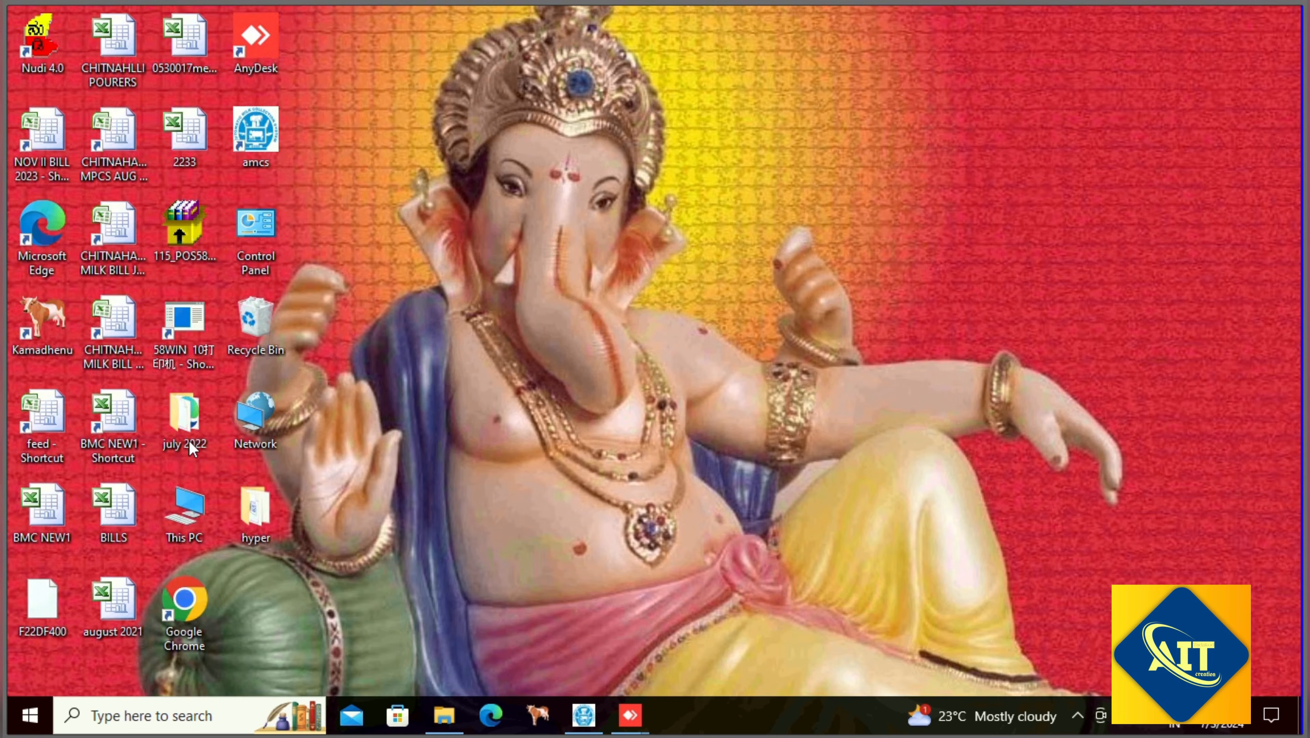
pyautogui.doubleClick(182, 619)
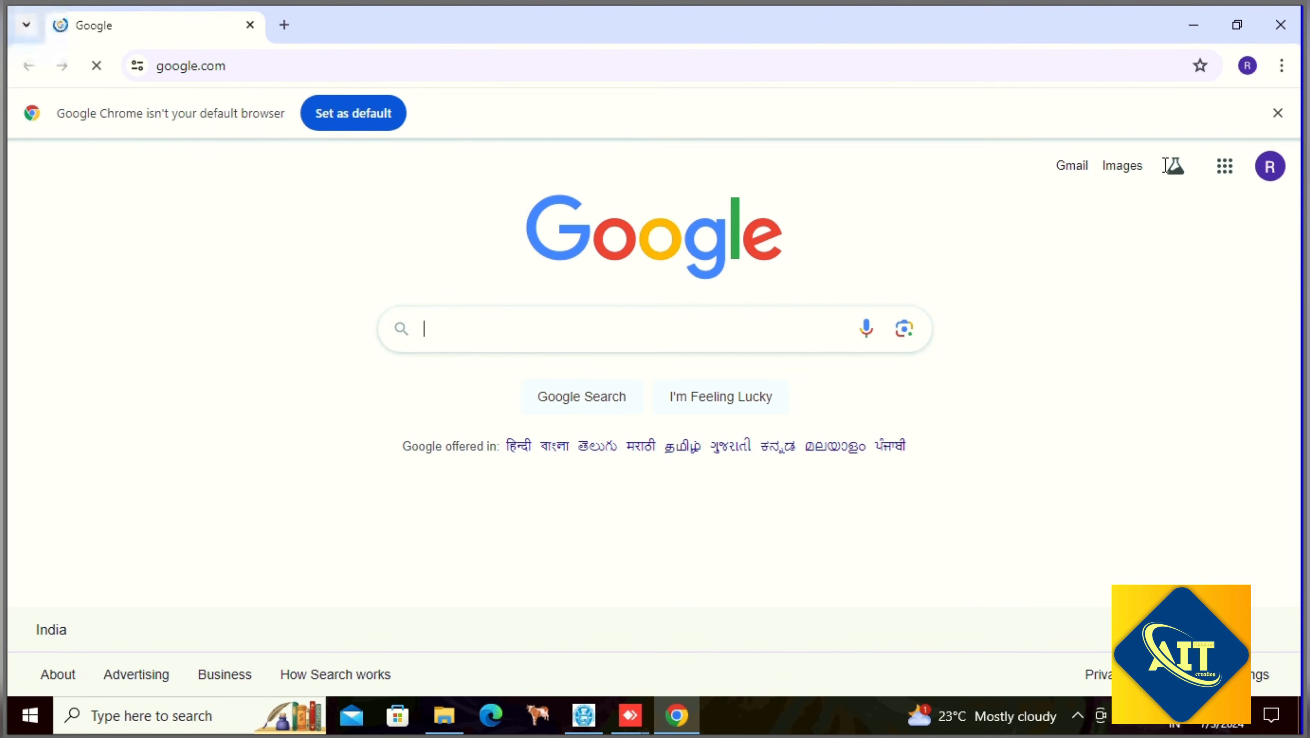
pyautogui.click(1225, 169)
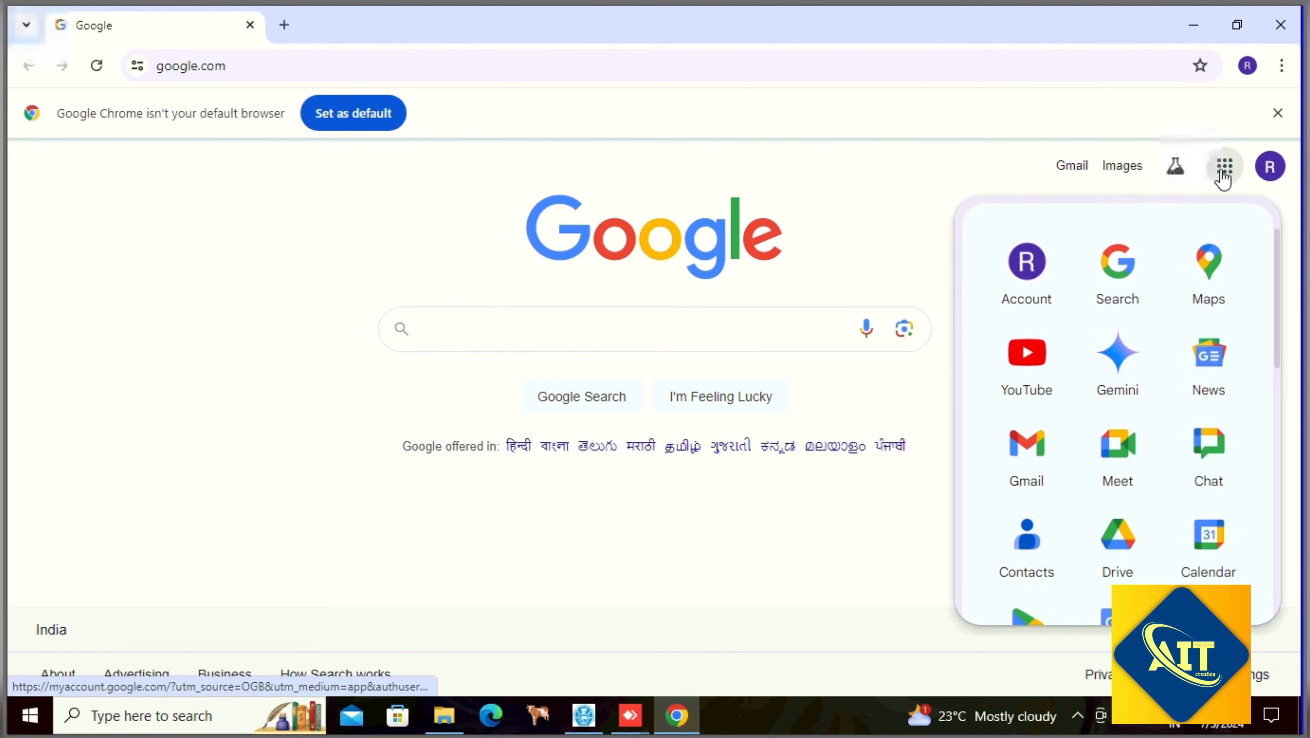
# - Open Gmail and start a new email addressed to the bank
pyautogui.click(1034, 445)
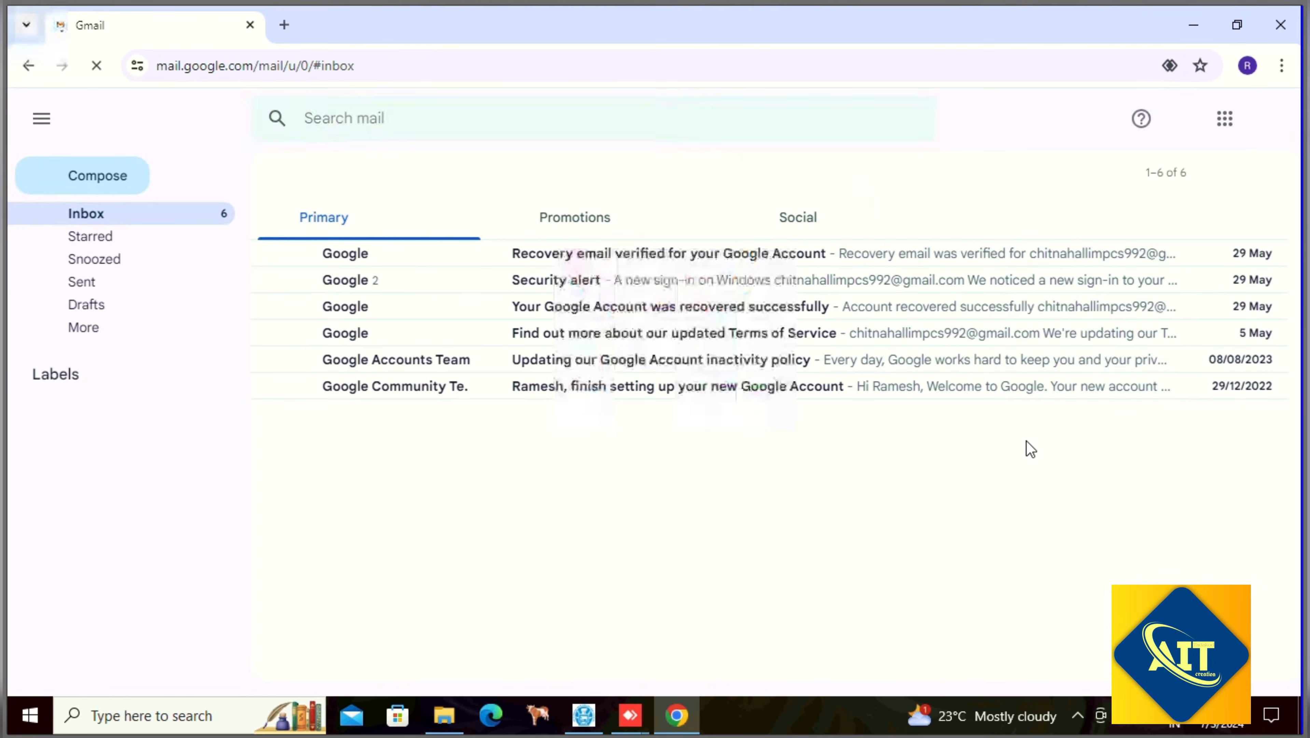
pyautogui.click(91, 181)
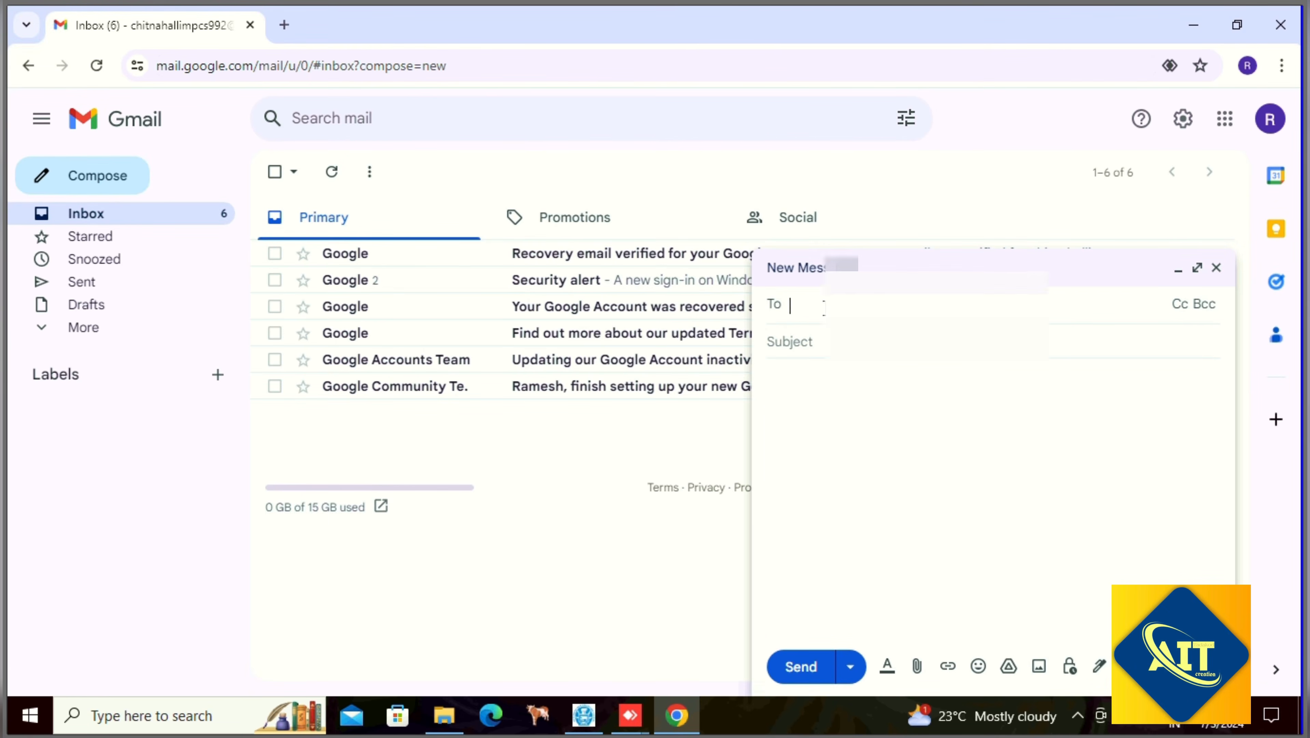
pyautogui.write('b')
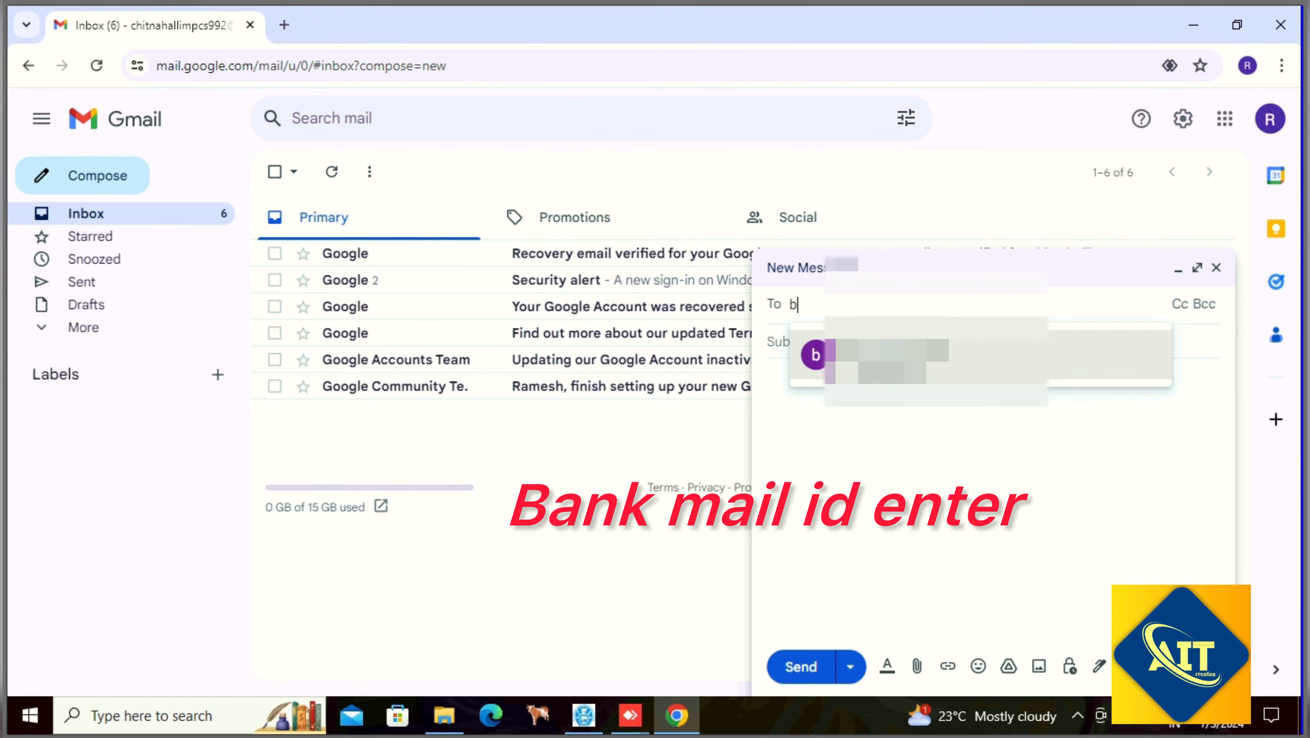
pyautogui.click(809, 346)
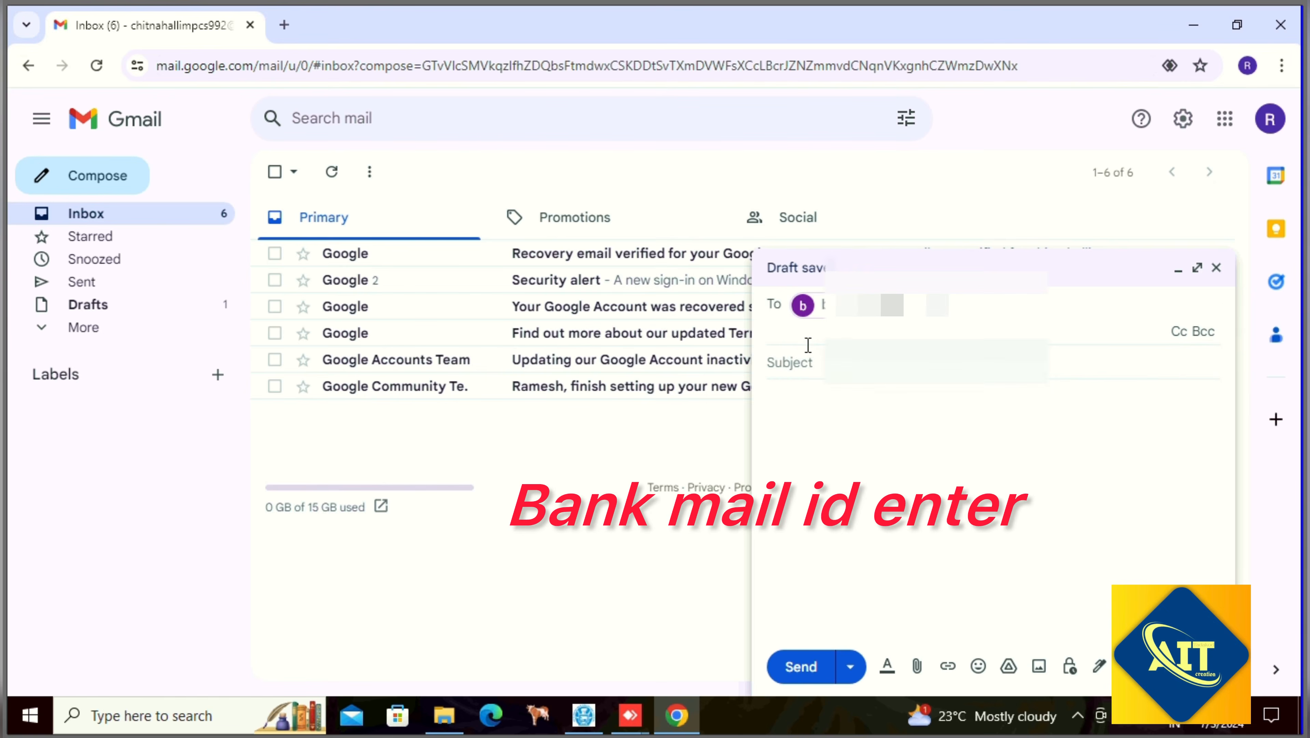
# - Give the email the subject 'chitnhalli mpcs milk'
pyautogui.click(773, 362)
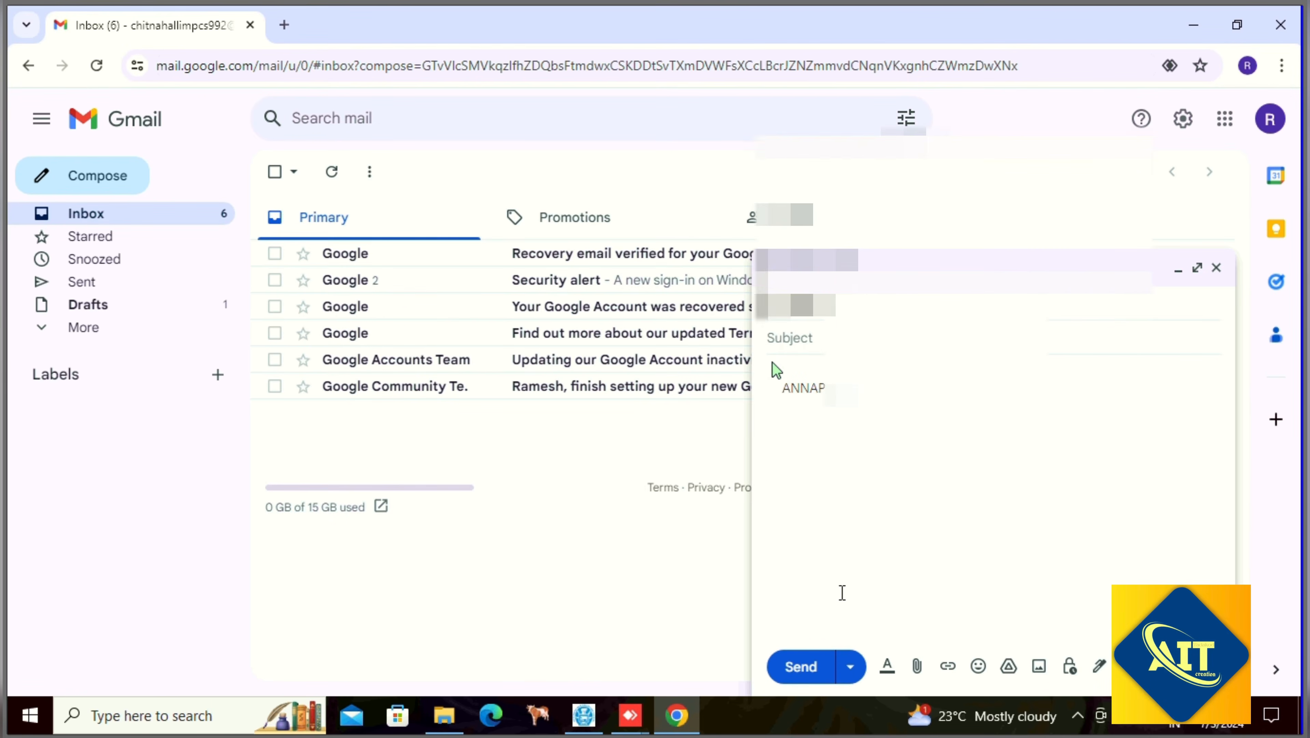
pyautogui.write('chitnhalli mpcs milk')
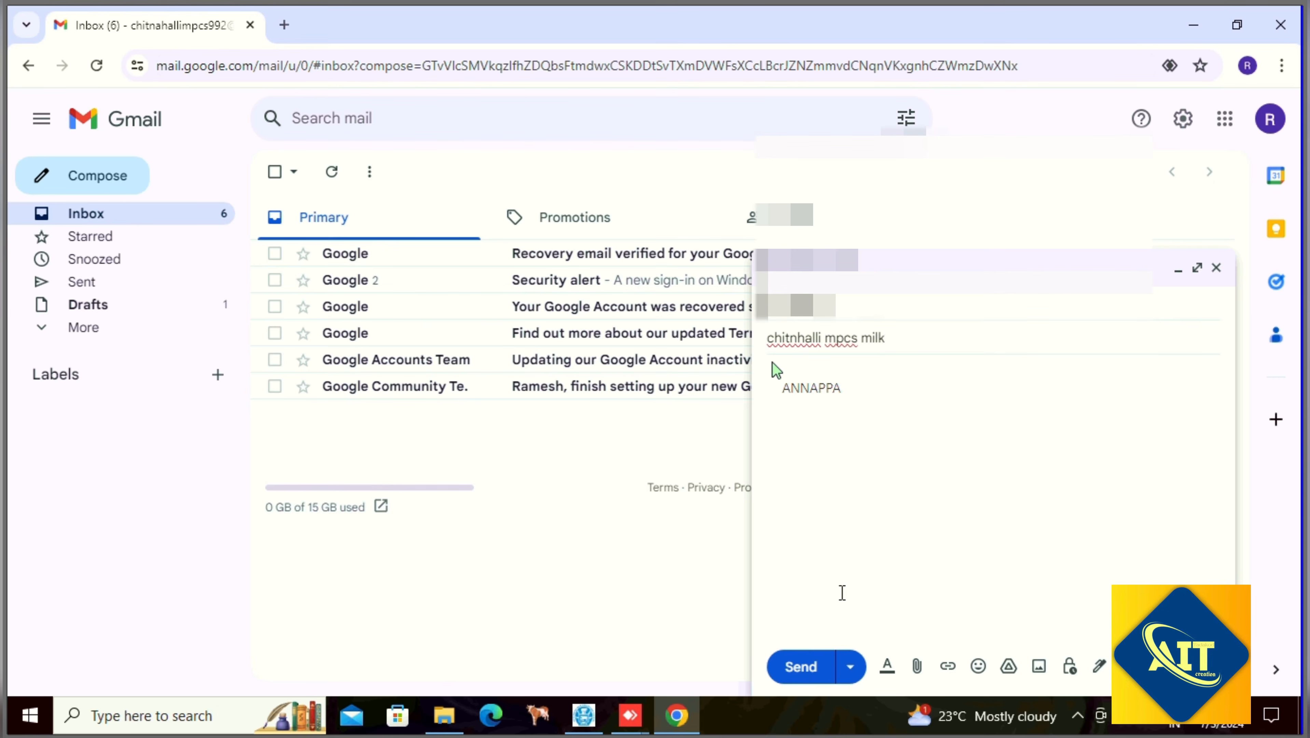
pyautogui.click(772, 362)
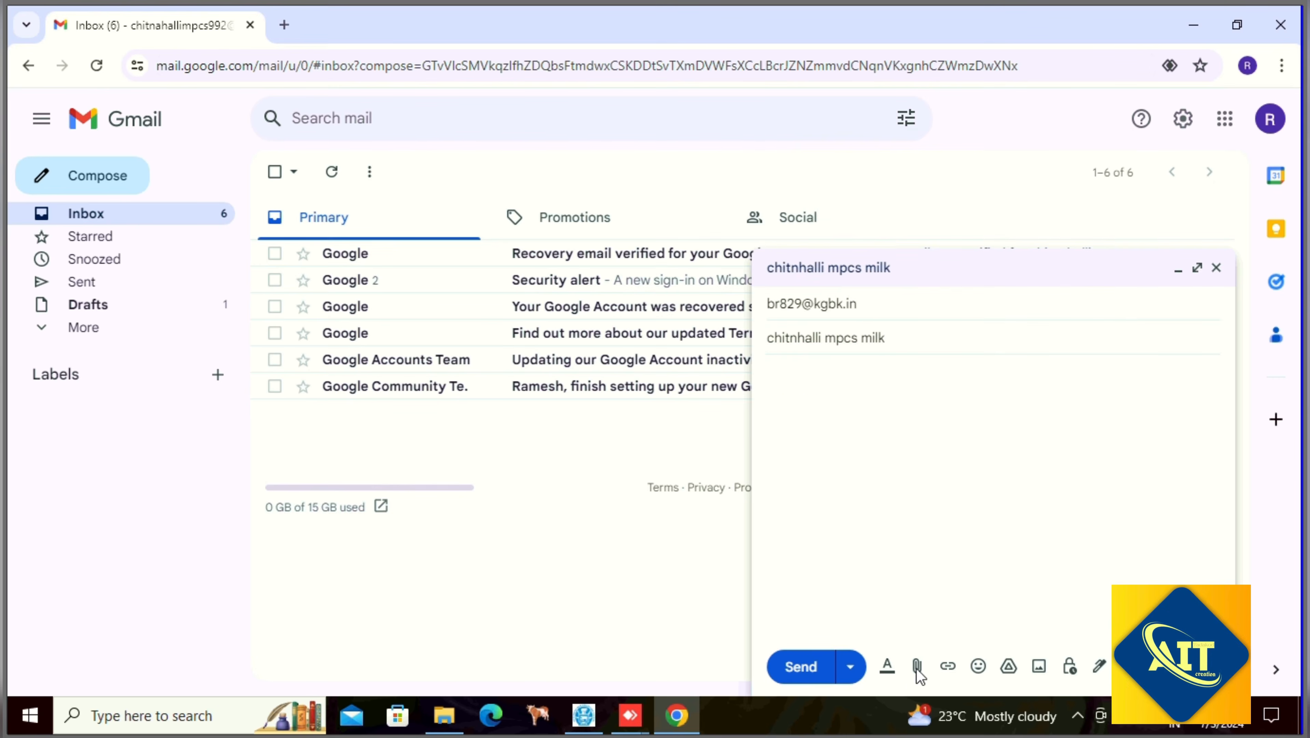
pyautogui.click(916, 667)
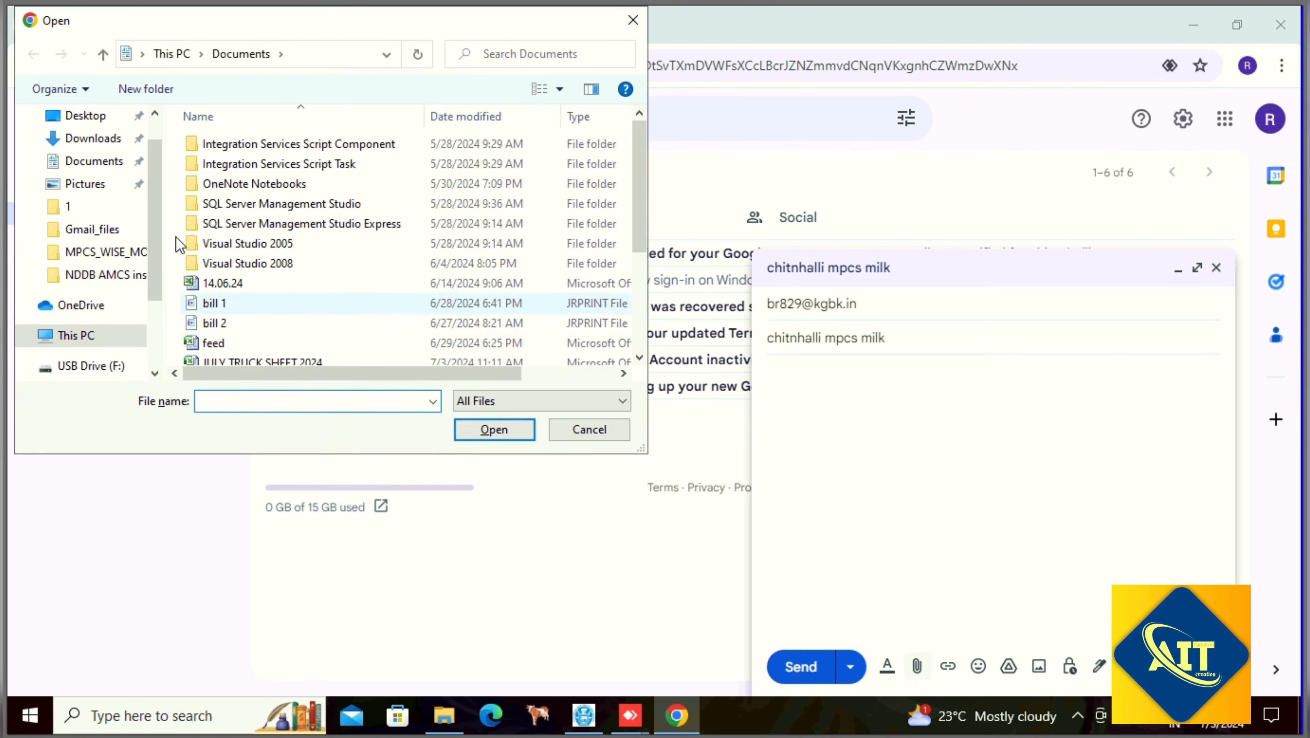
# - Attach 'june 1st bill chitnahalli mpcs' from Downloads and begin entering another recipient's e-mail address
pyautogui.click(94, 138)
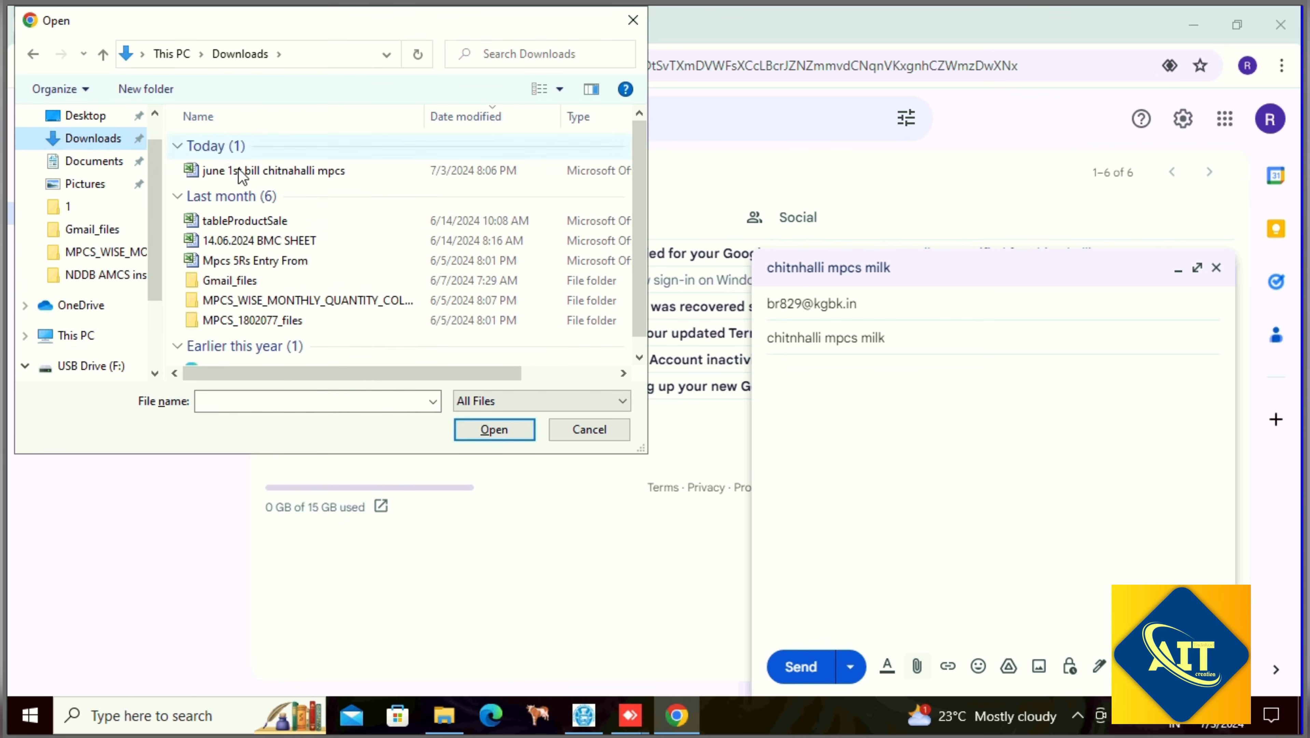
pyautogui.click(496, 170)
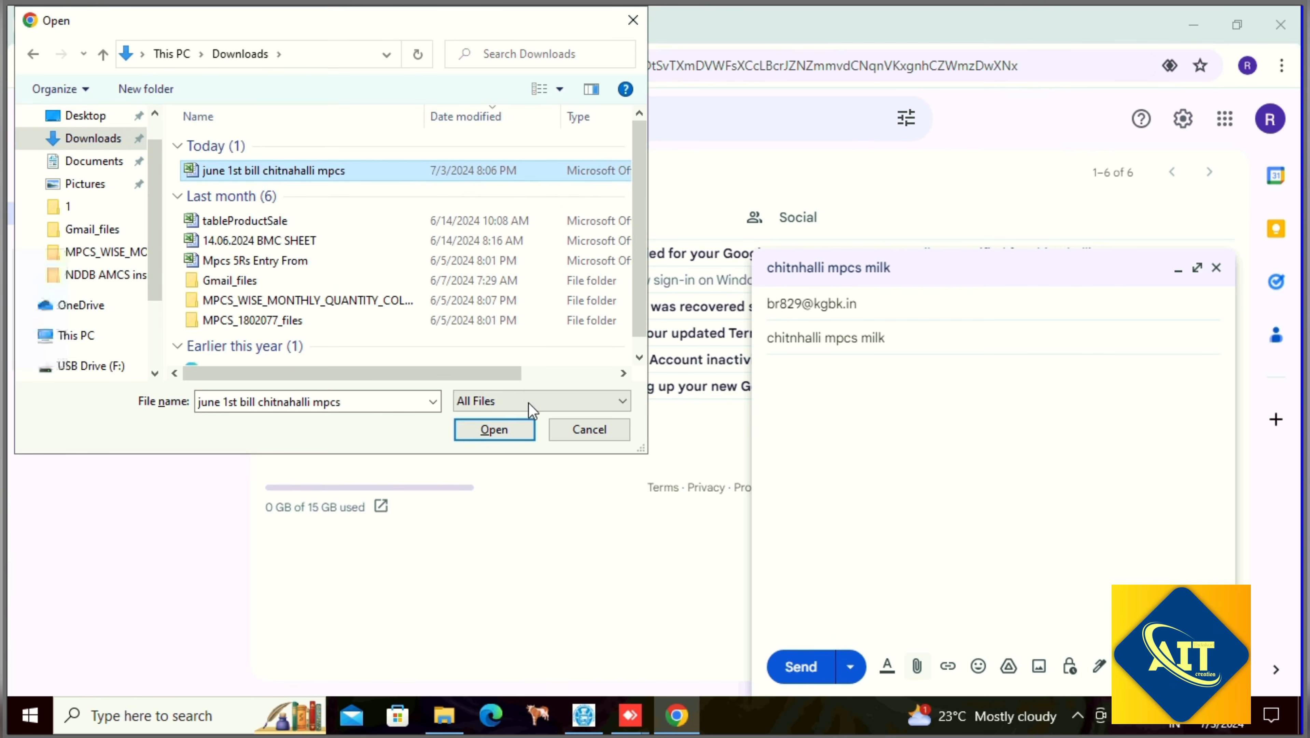
pyautogui.click(495, 429)
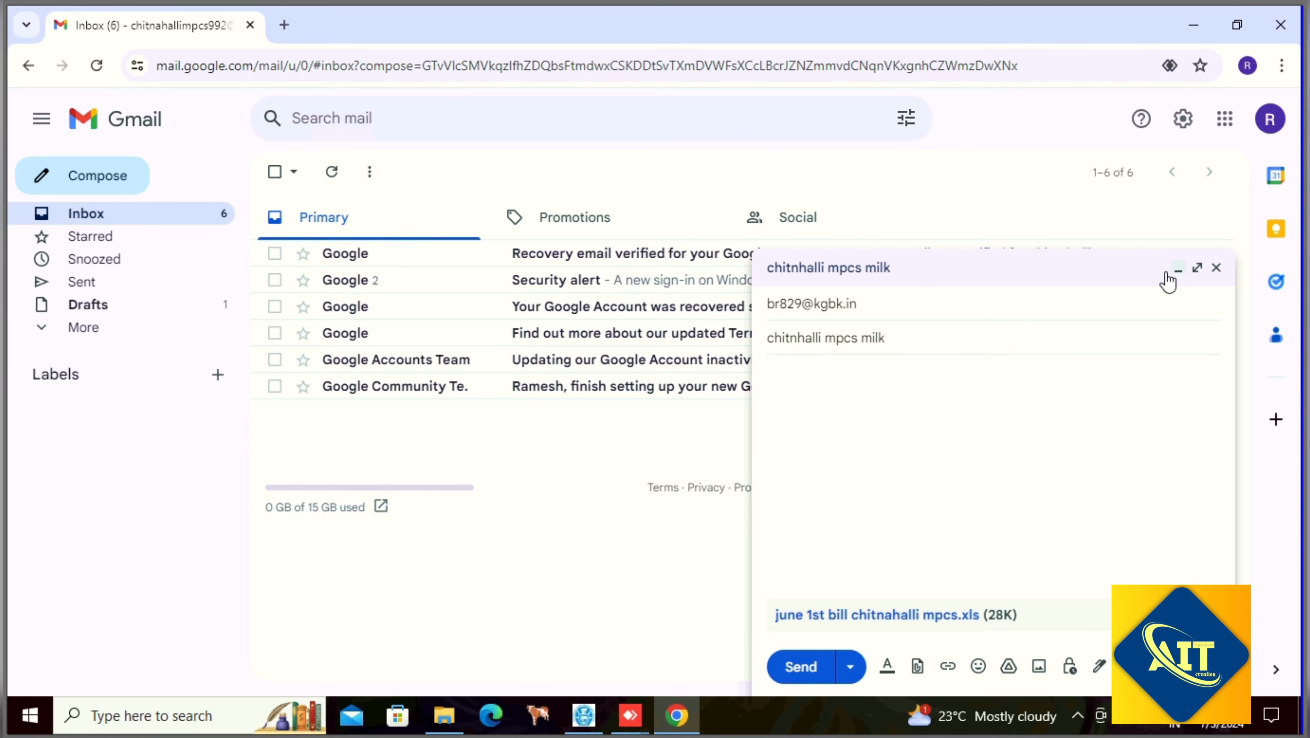
pyautogui.click(896, 304)
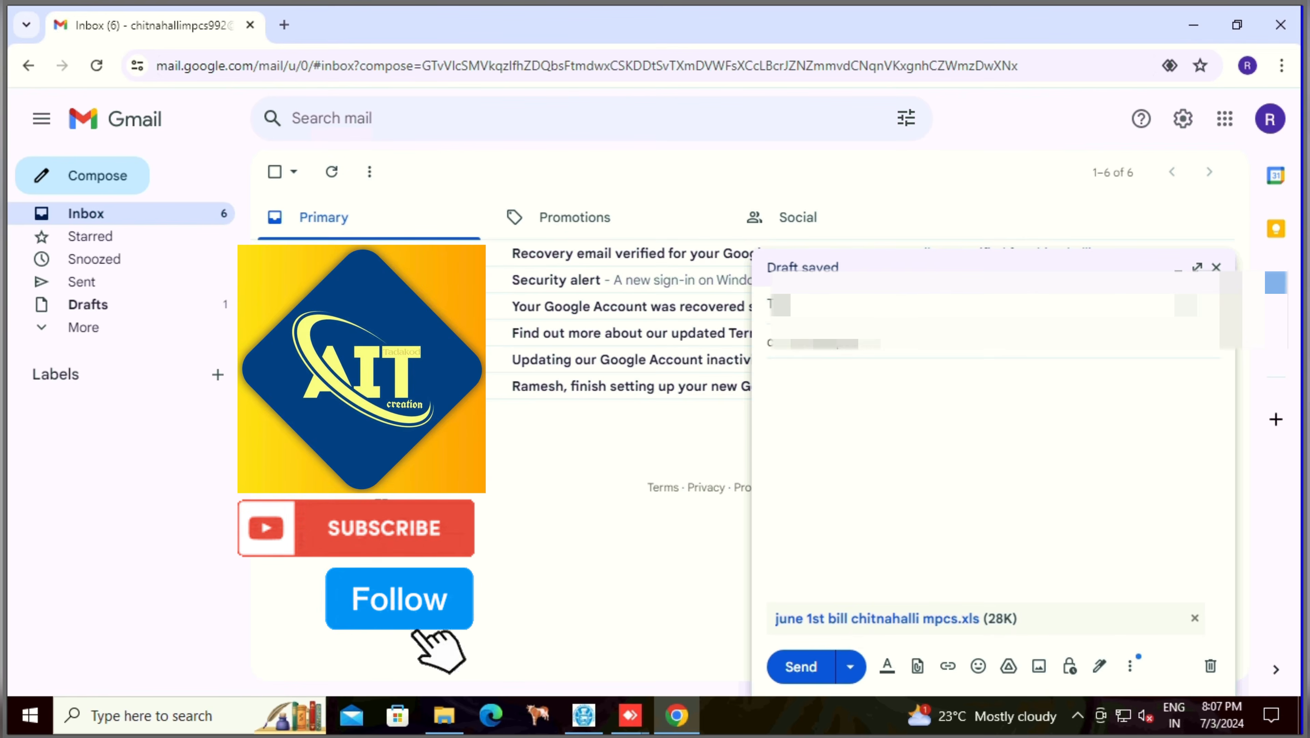
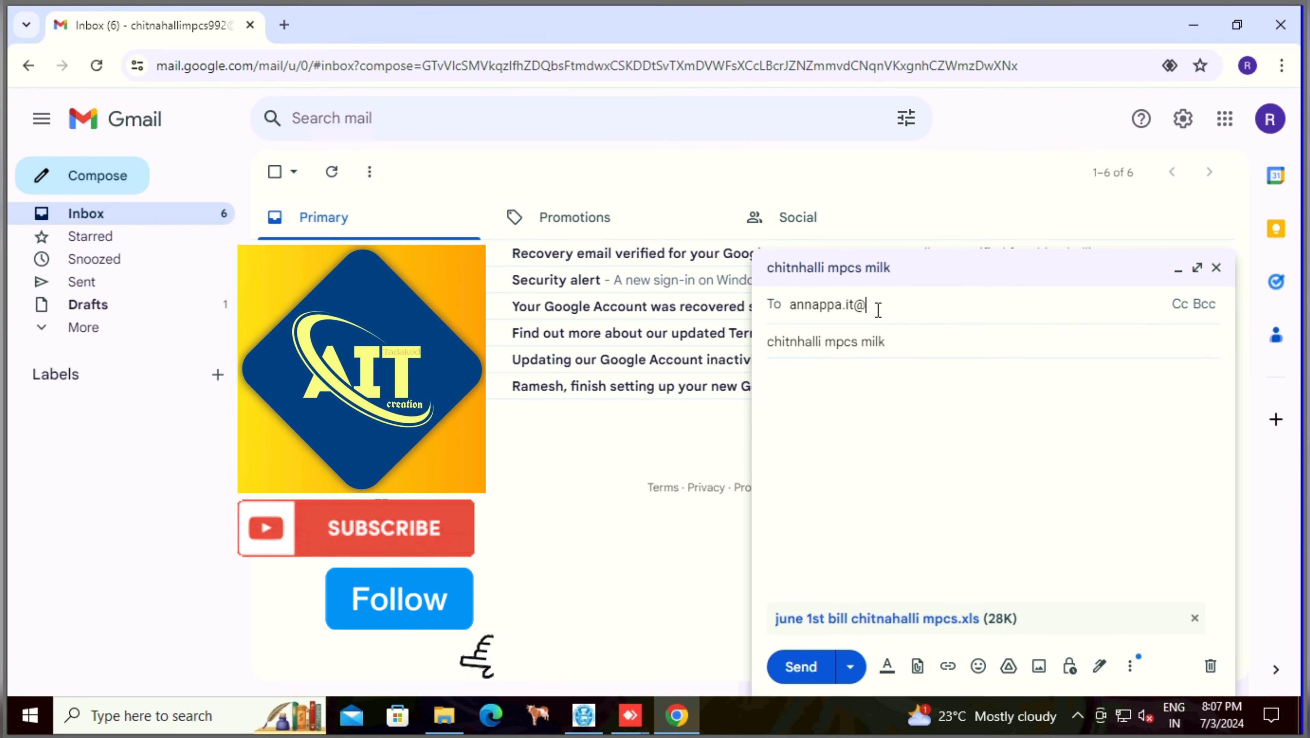